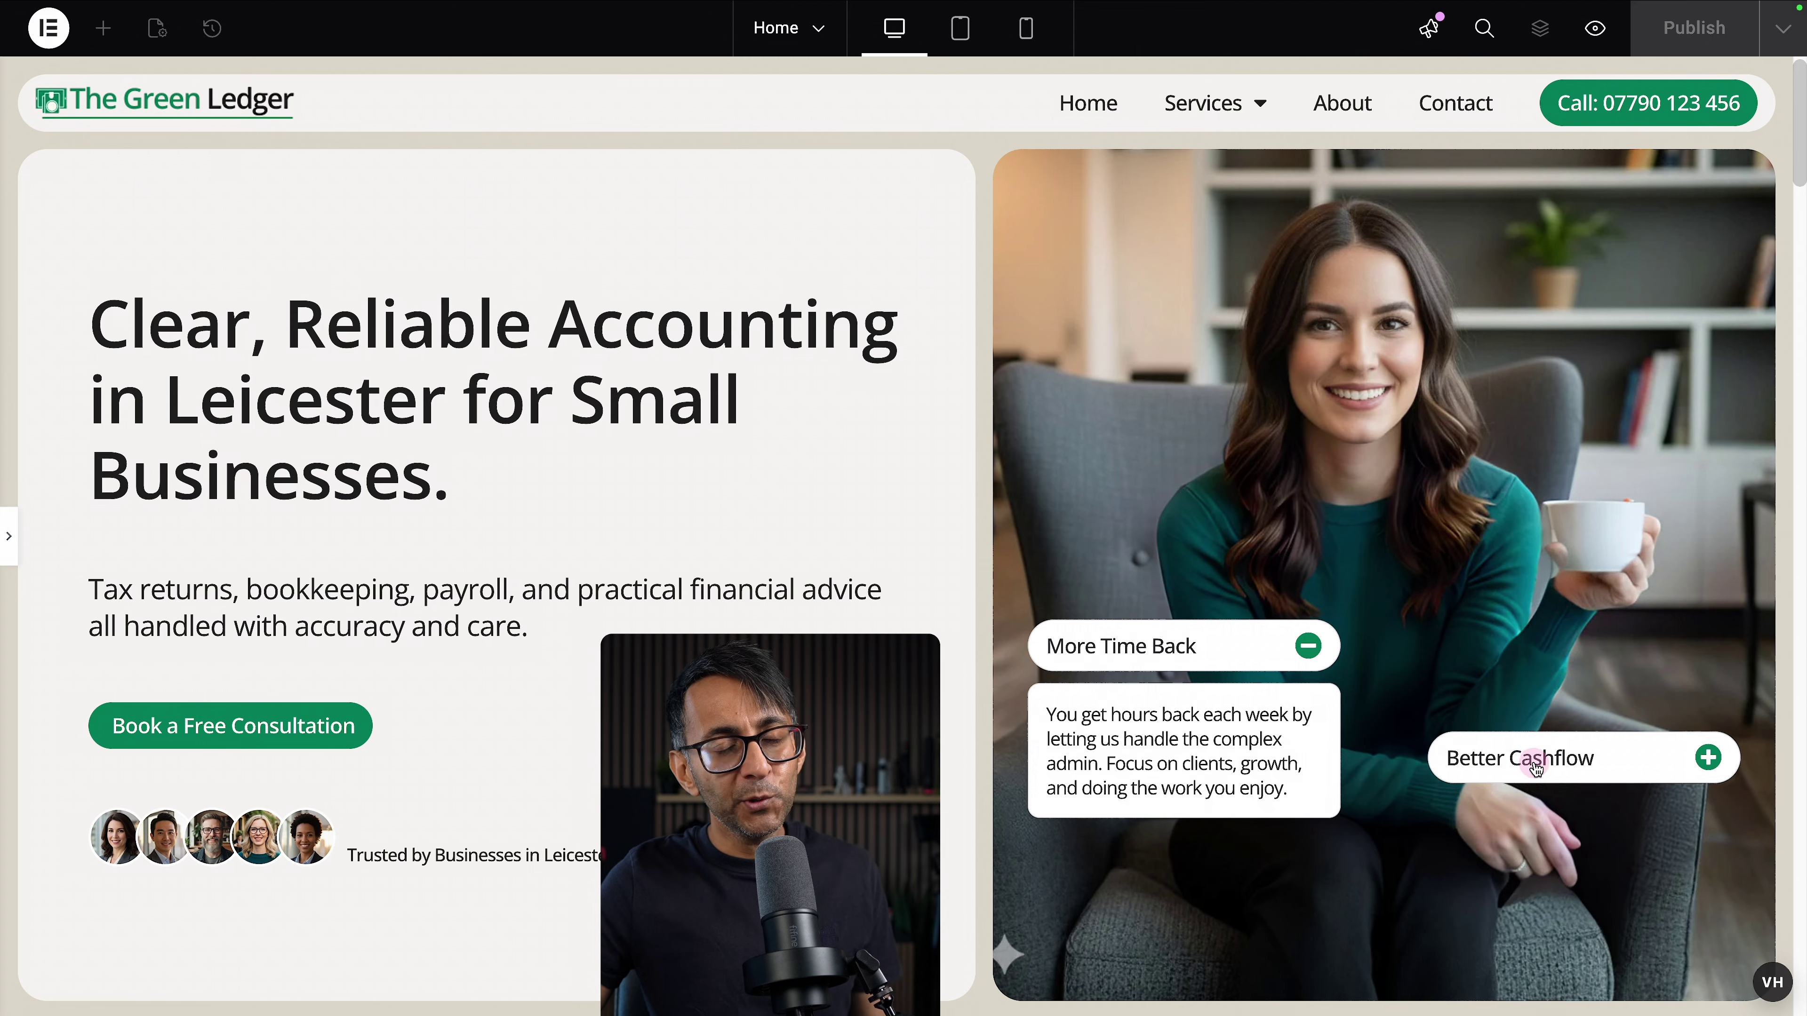
Expand the Better Cashflow pill on the hero image to reveal its description.
{"action": "left_click", "coordinate": [1522, 759]}
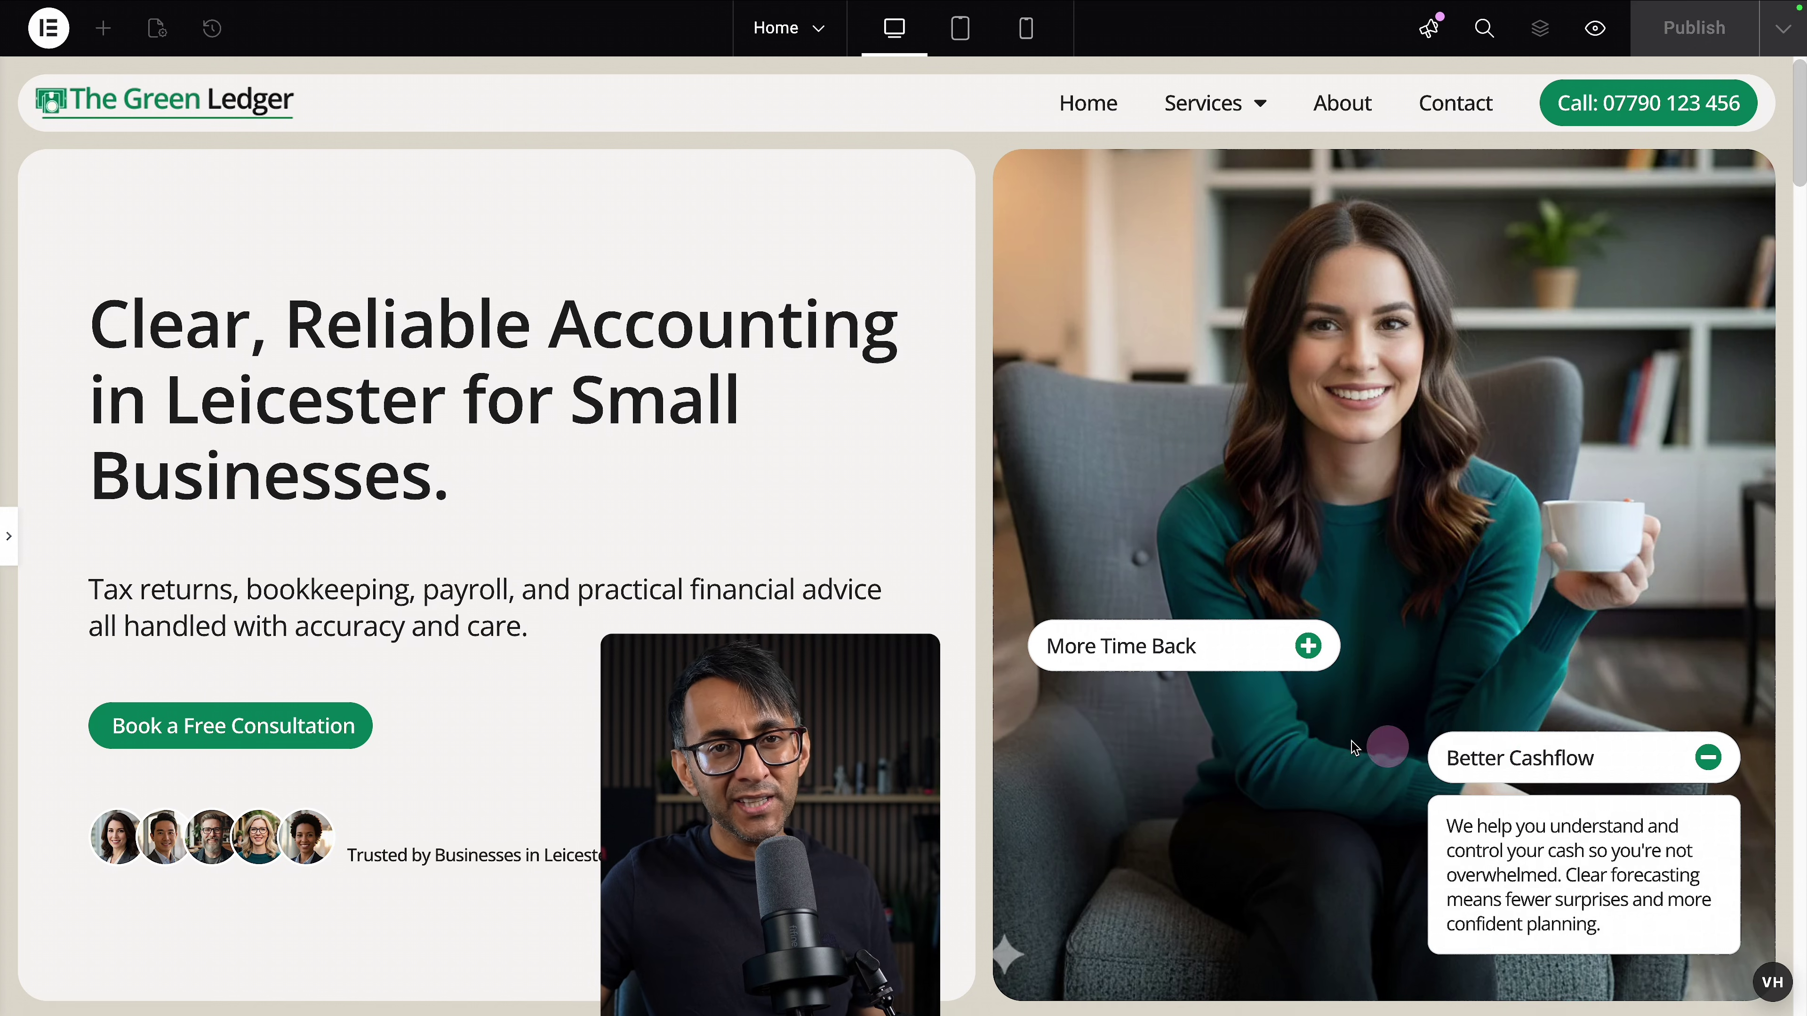
Toggle More Time Back and Better Cashflow open alternately, leave both collapsed, and restore the editing panels.
{"action": "left_click", "coordinate": [1232, 665]}
{"action": "left_click", "coordinate": [1554, 767]}
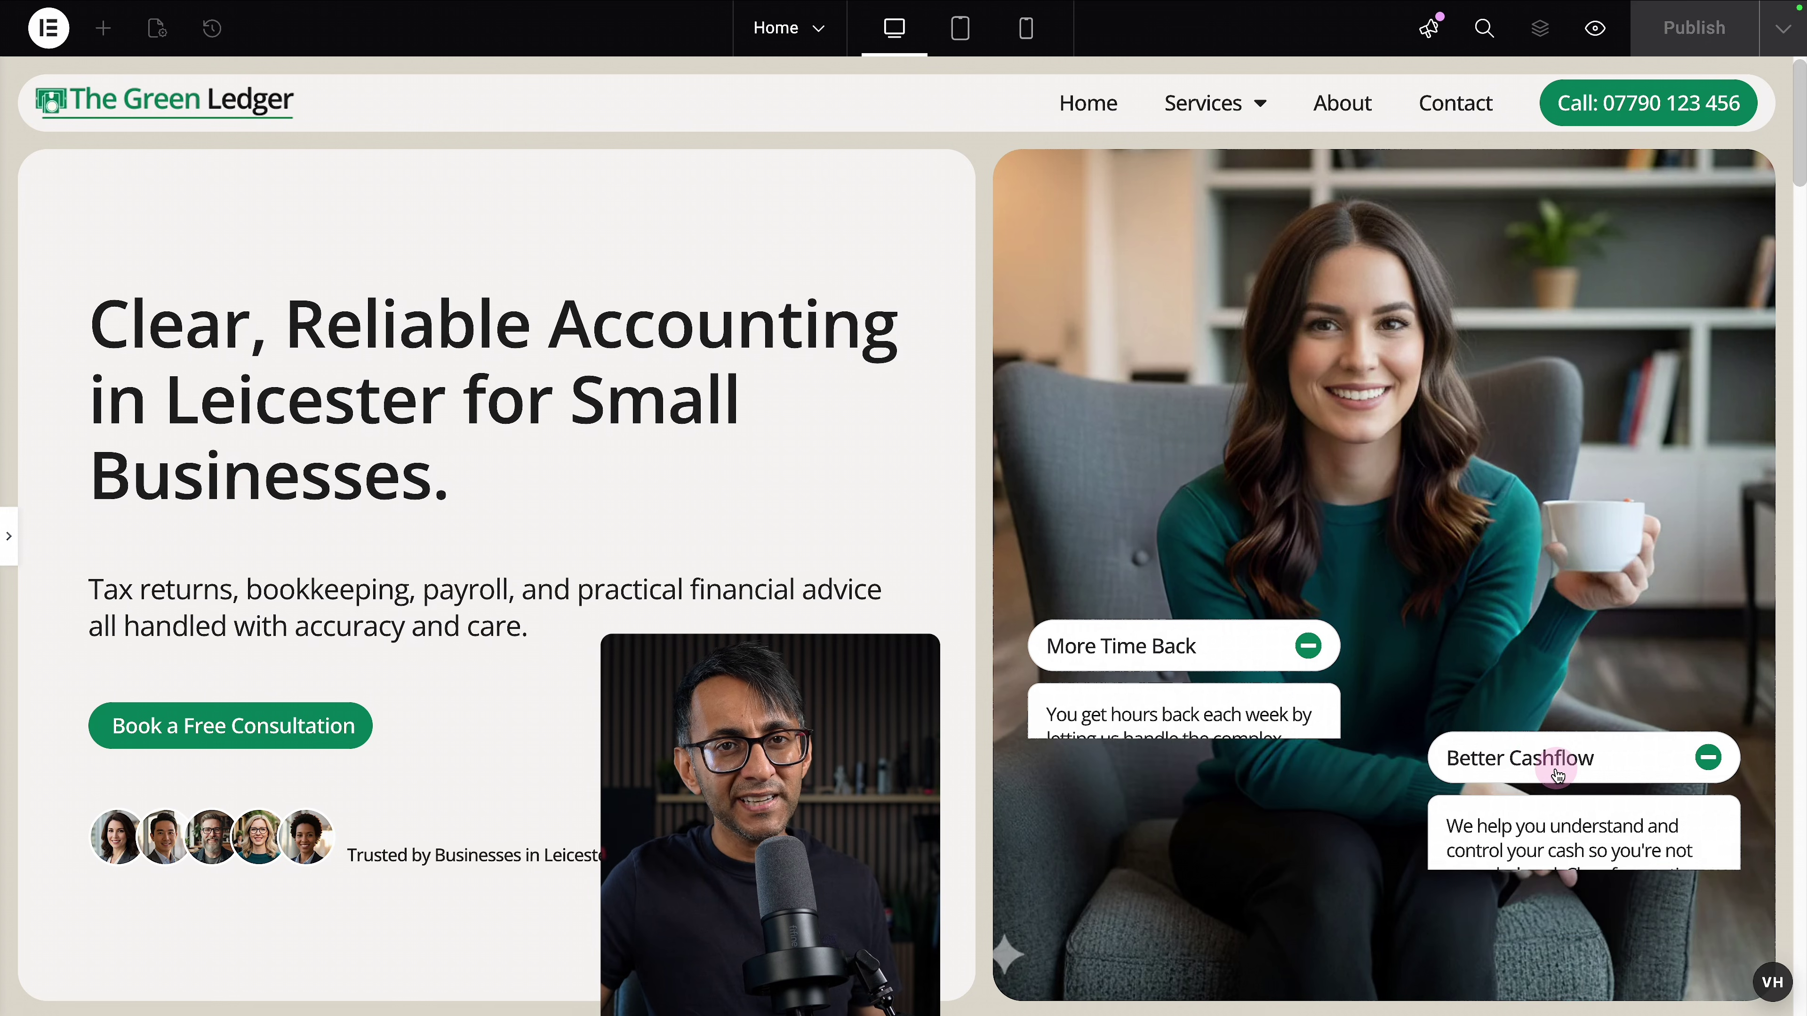
{"action": "left_click", "coordinate": [1234, 660]}
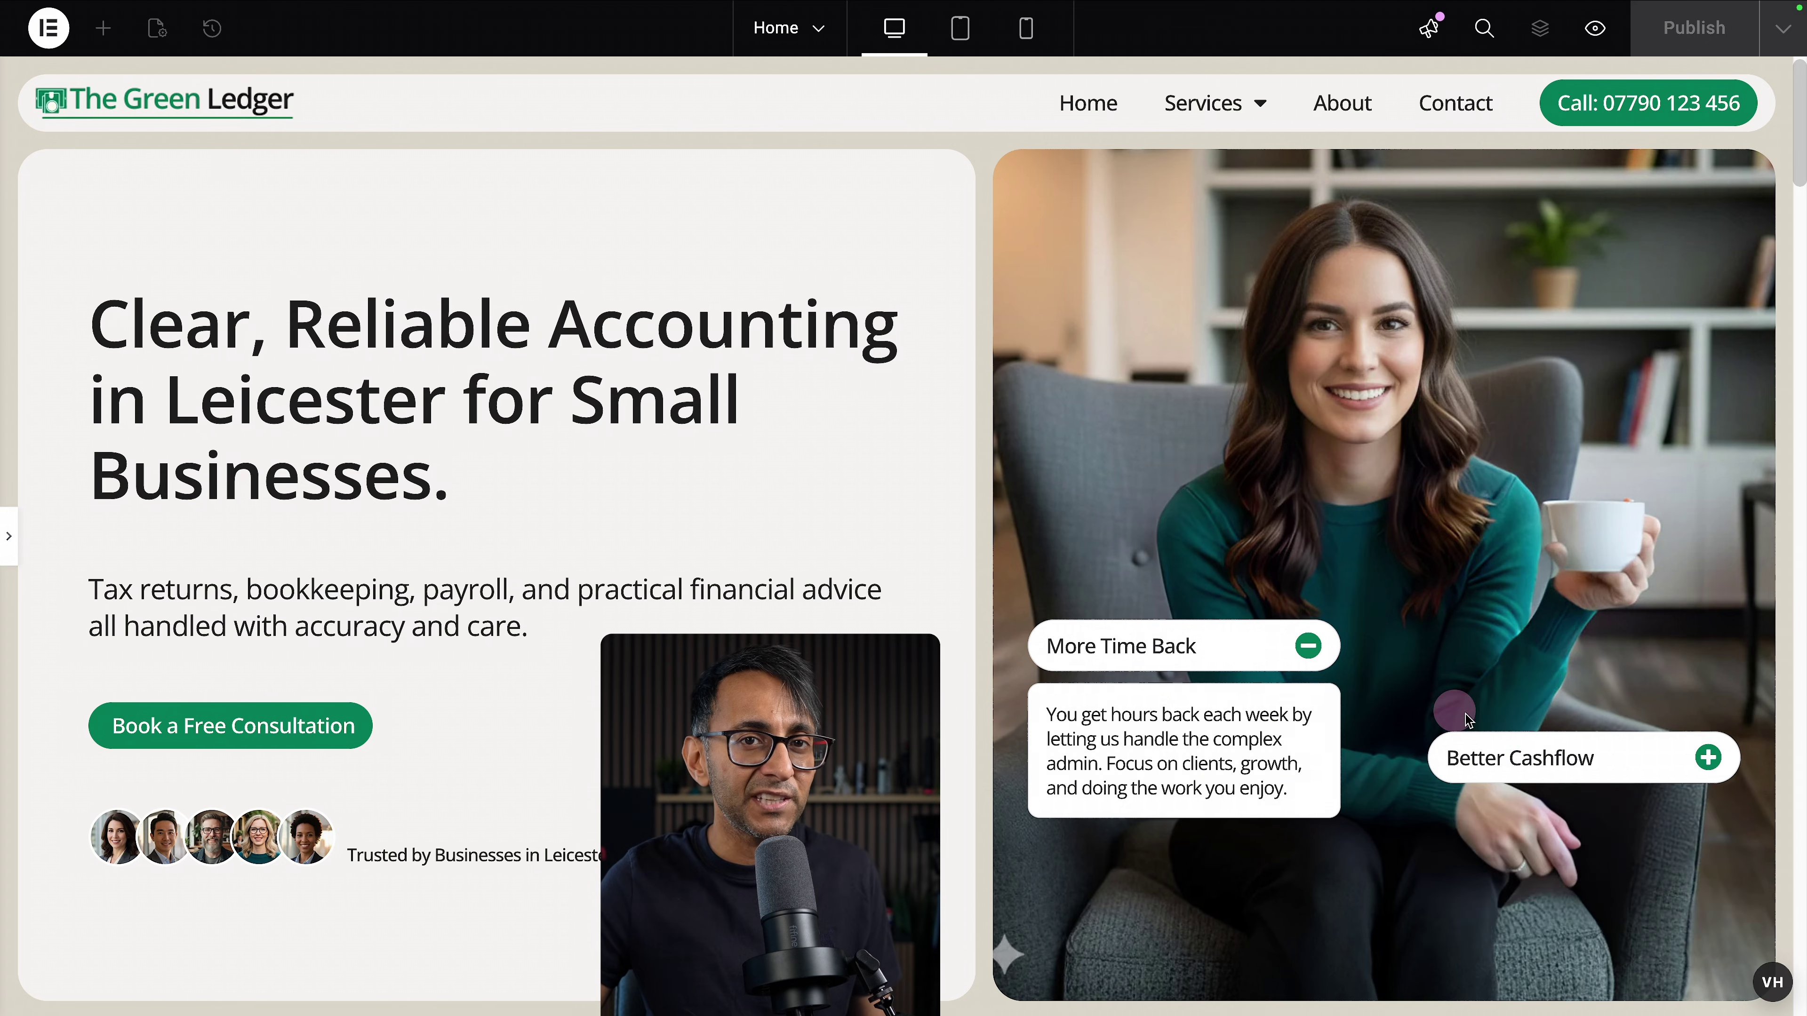
{"action": "left_click", "coordinate": [1598, 756]}
{"action": "left_click", "coordinate": [1555, 756]}
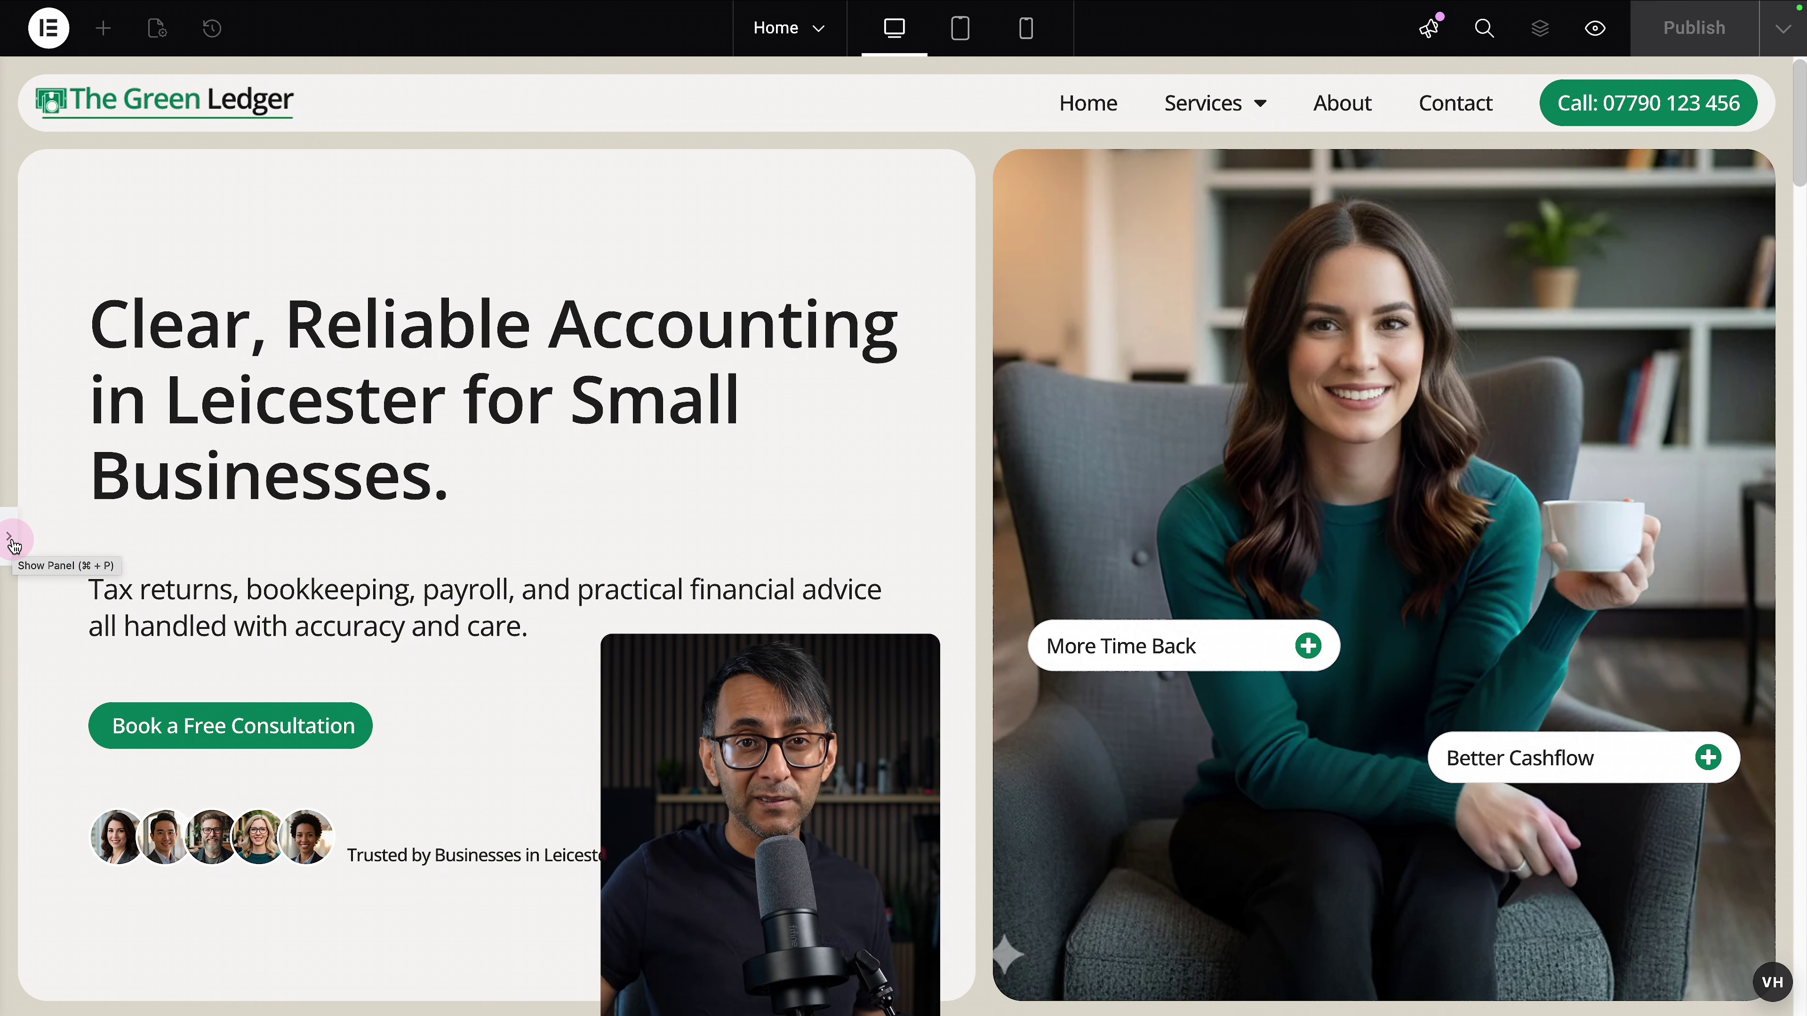
{"action": "key", "text": "super+i"}
Select the Accordion holding both pills and open the More Time Back item's description settings.
{"action": "left_click", "coordinate": [1584, 427]}
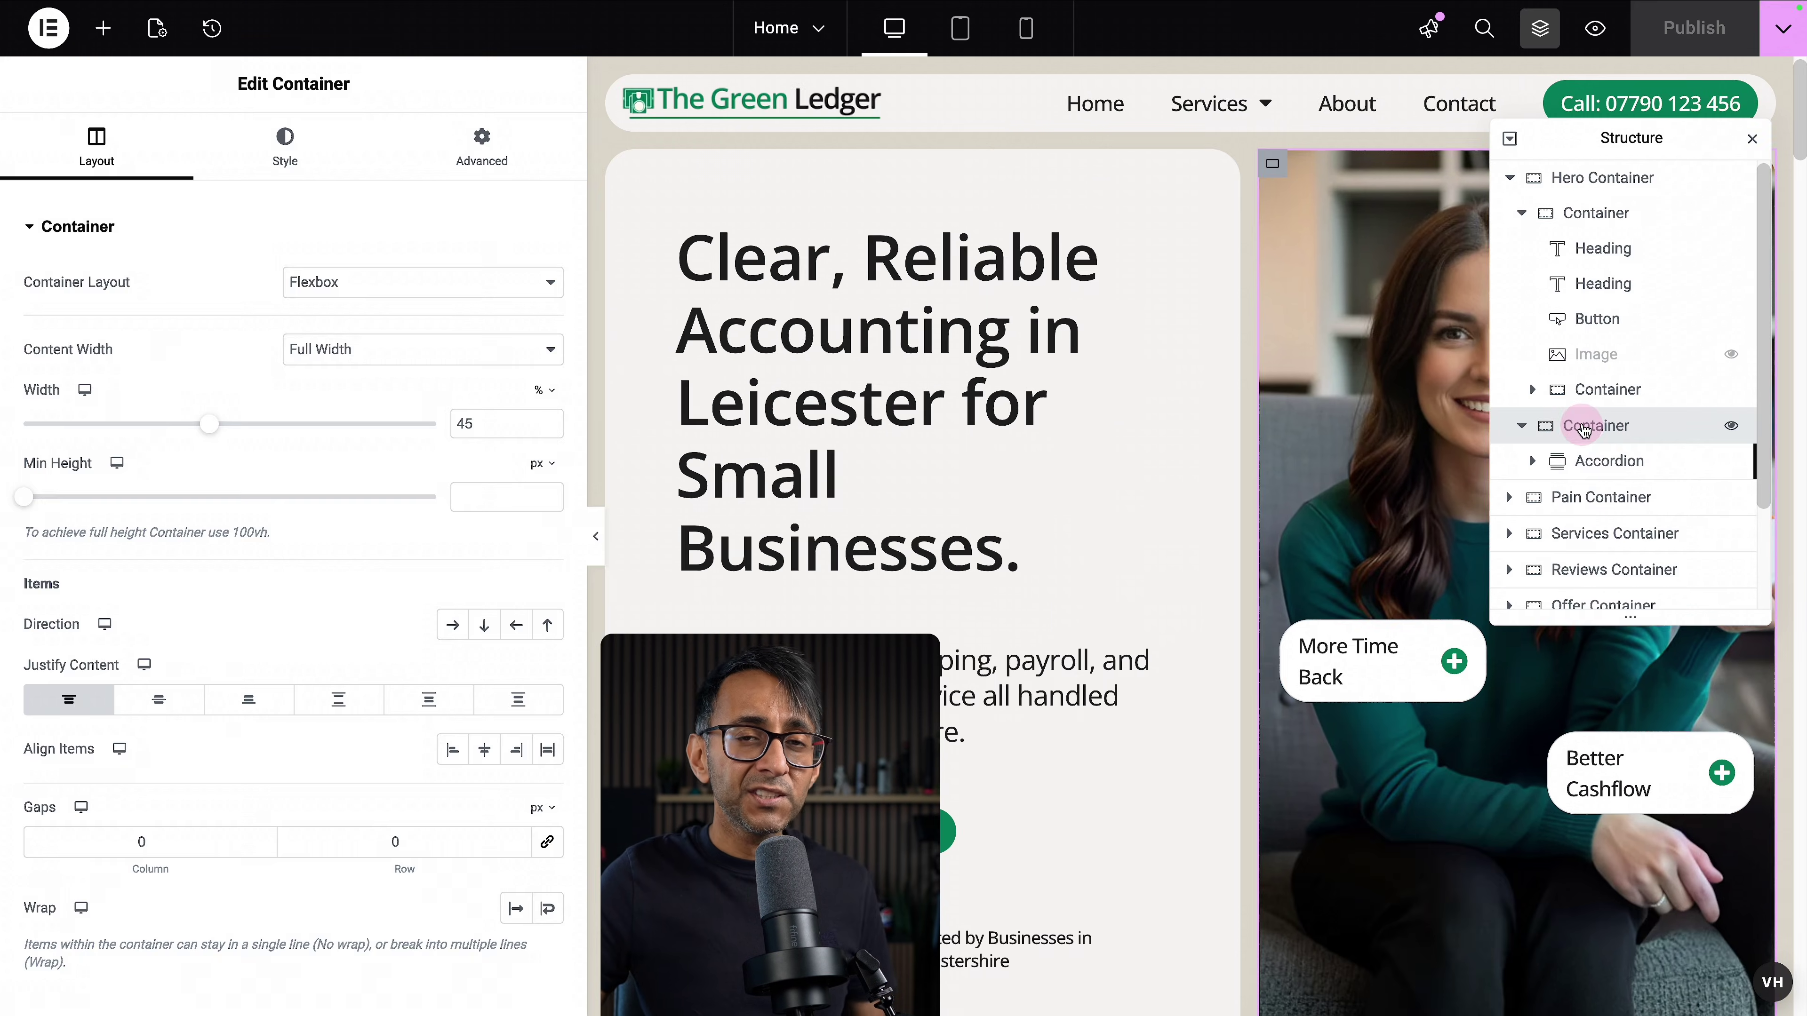
{"action": "left_click", "coordinate": [1597, 461]}
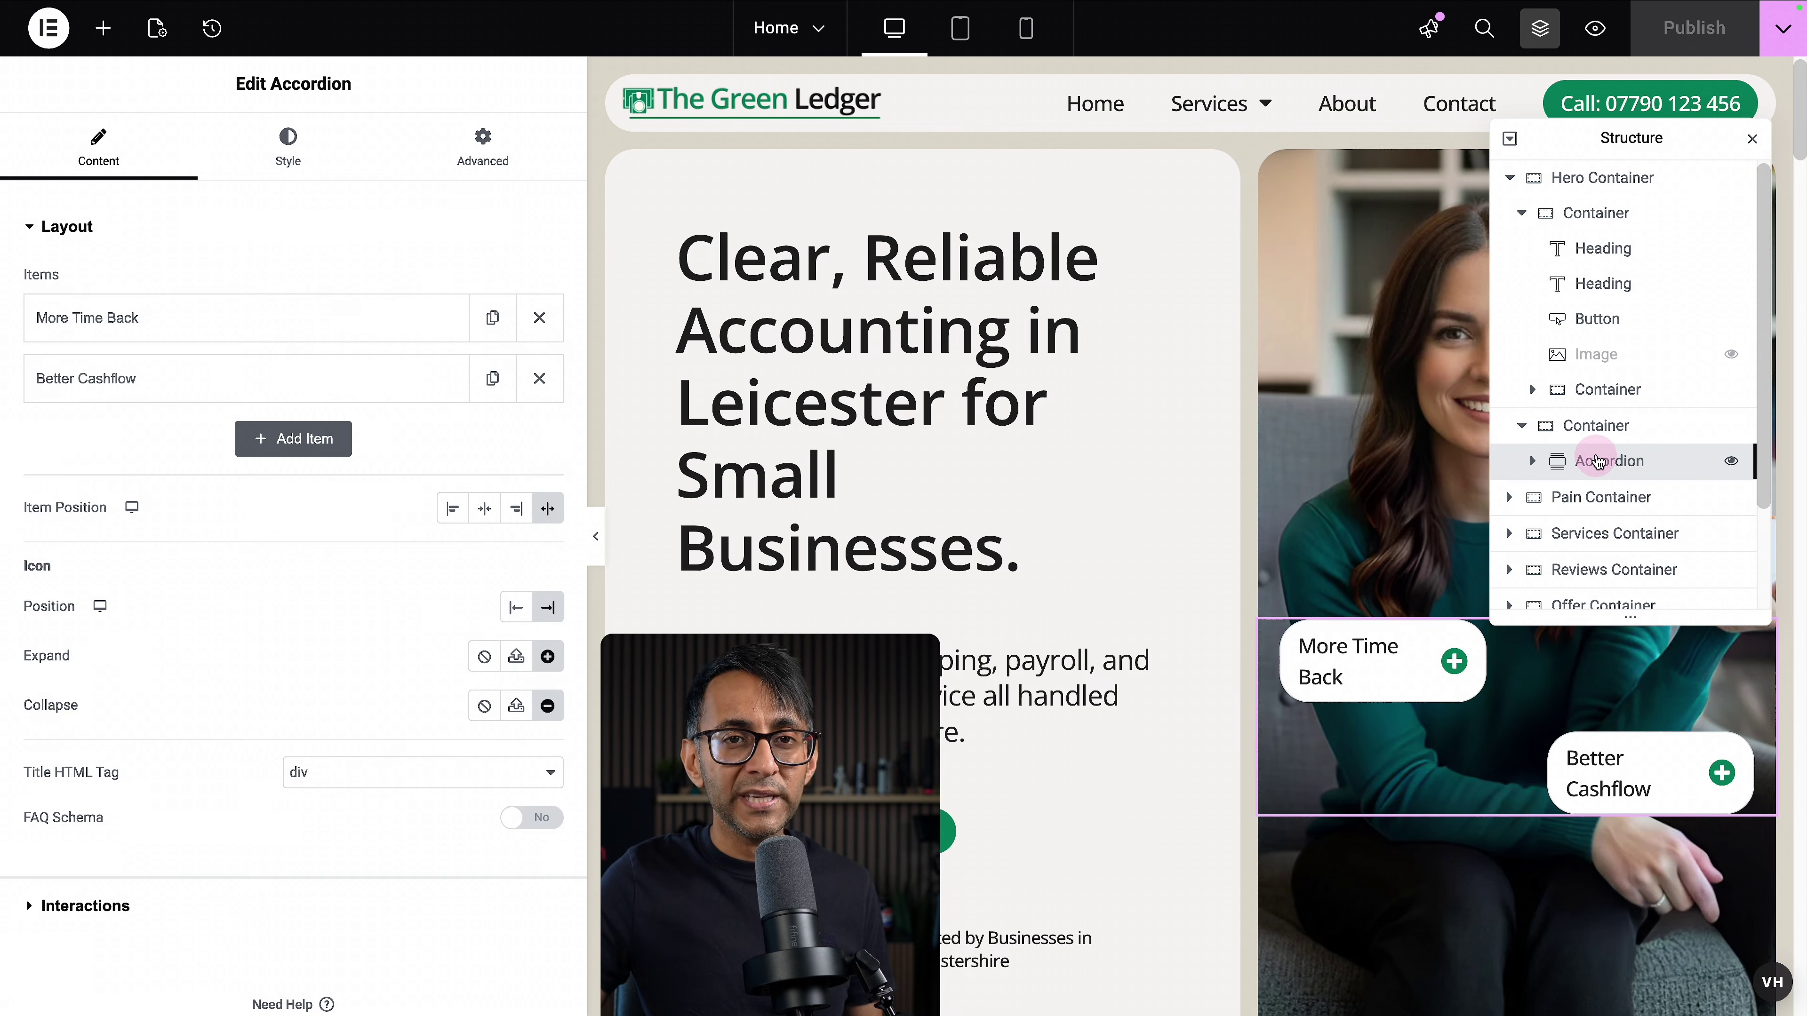
{"action": "left_click", "coordinate": [324, 329]}
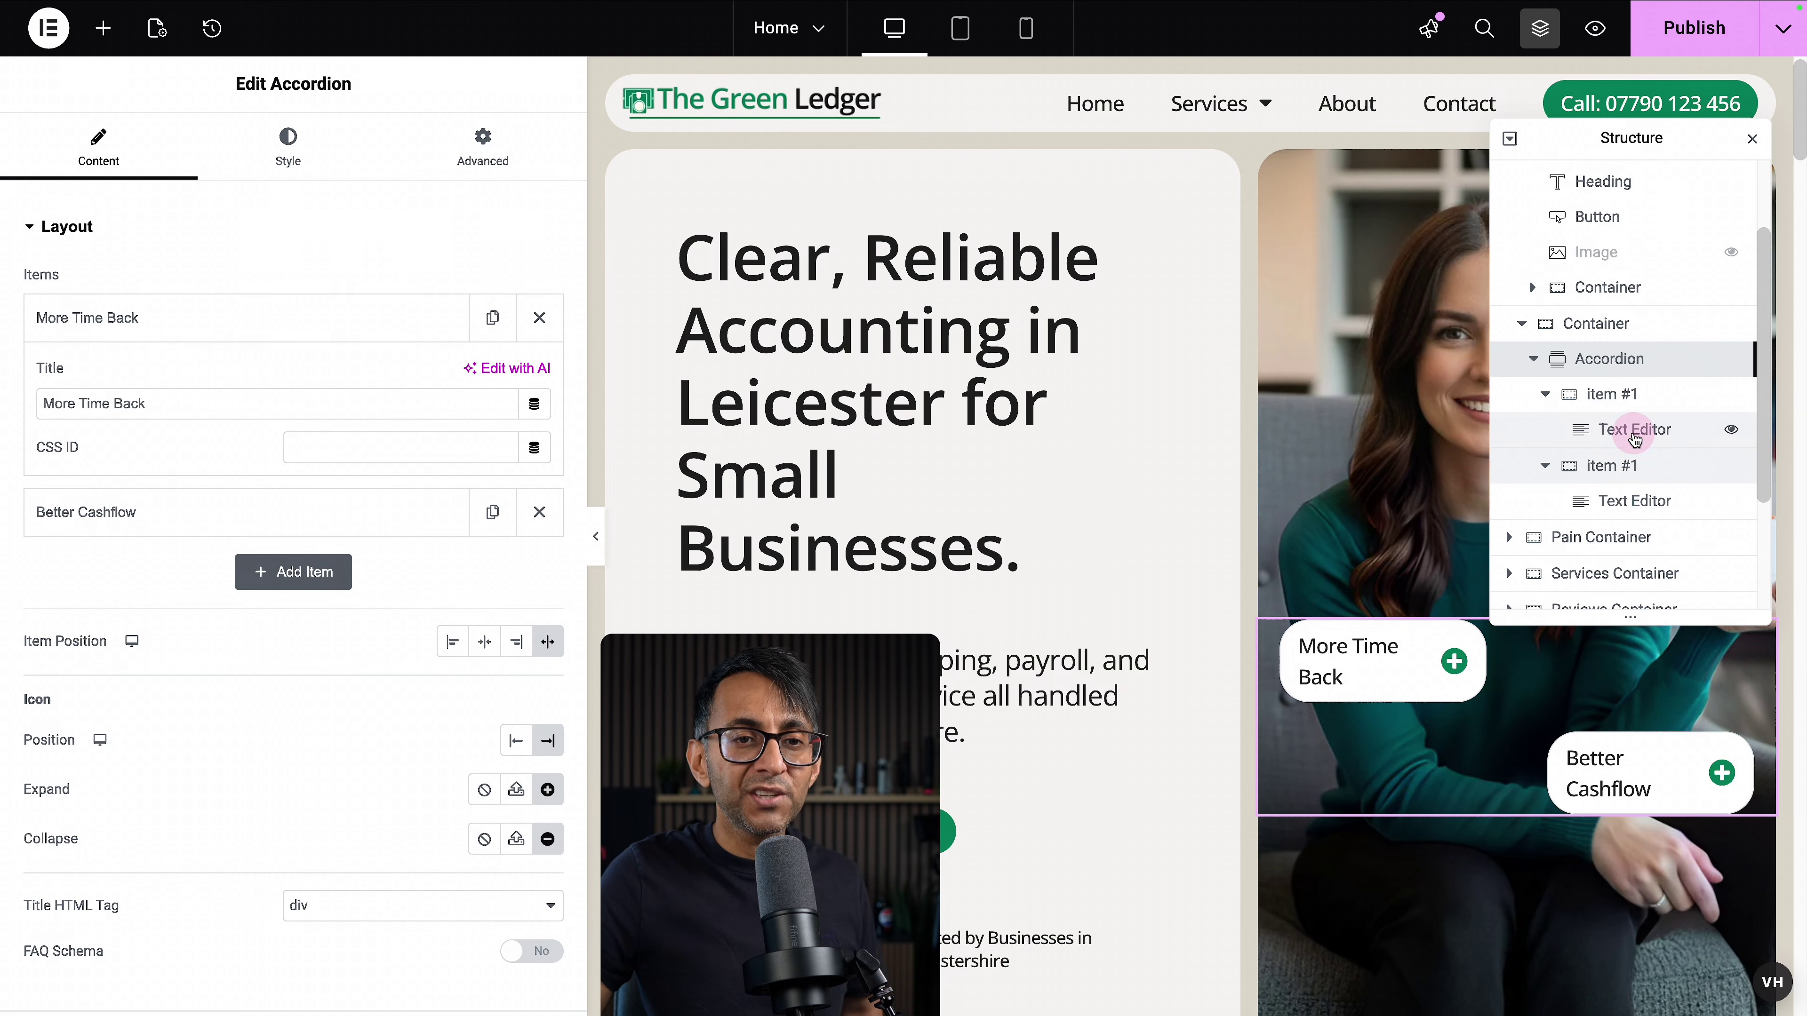
{"action": "left_click", "coordinate": [1634, 436]}
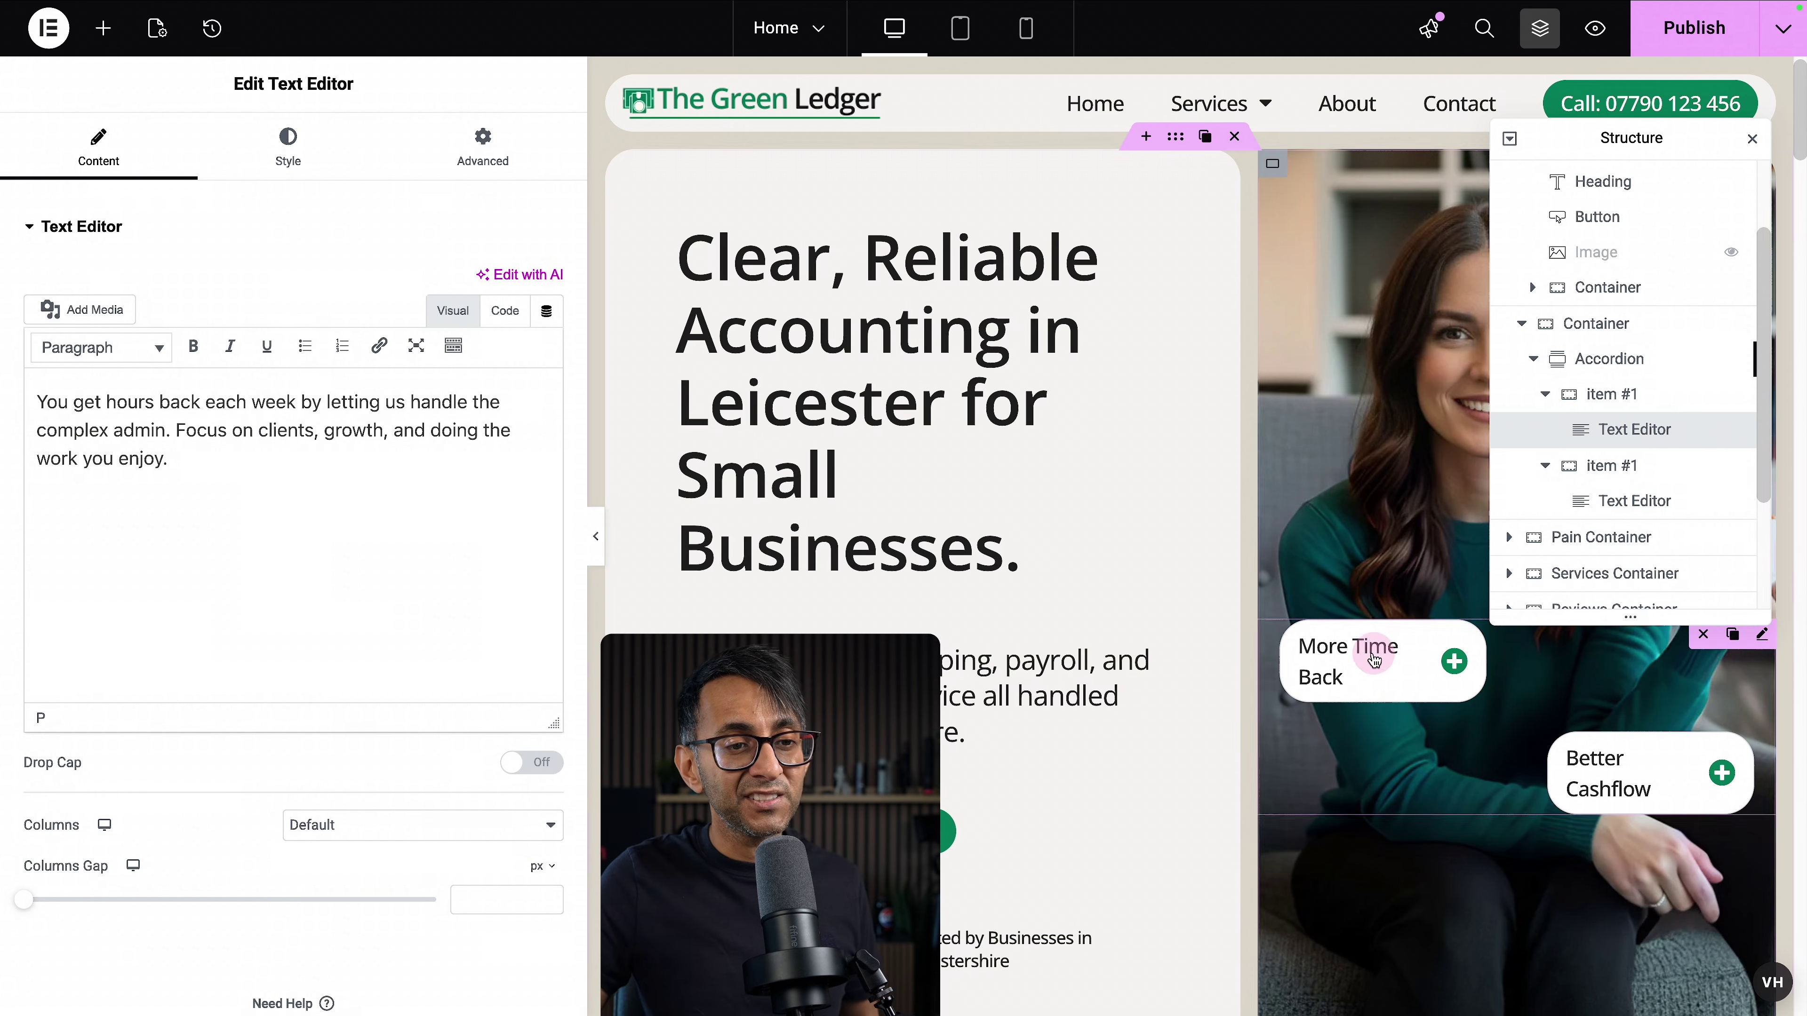
Test More Time Back on the page, then review Interactions: all collapsed, one open at a time, 400 ms.
{"action": "left_click", "coordinate": [1363, 677]}
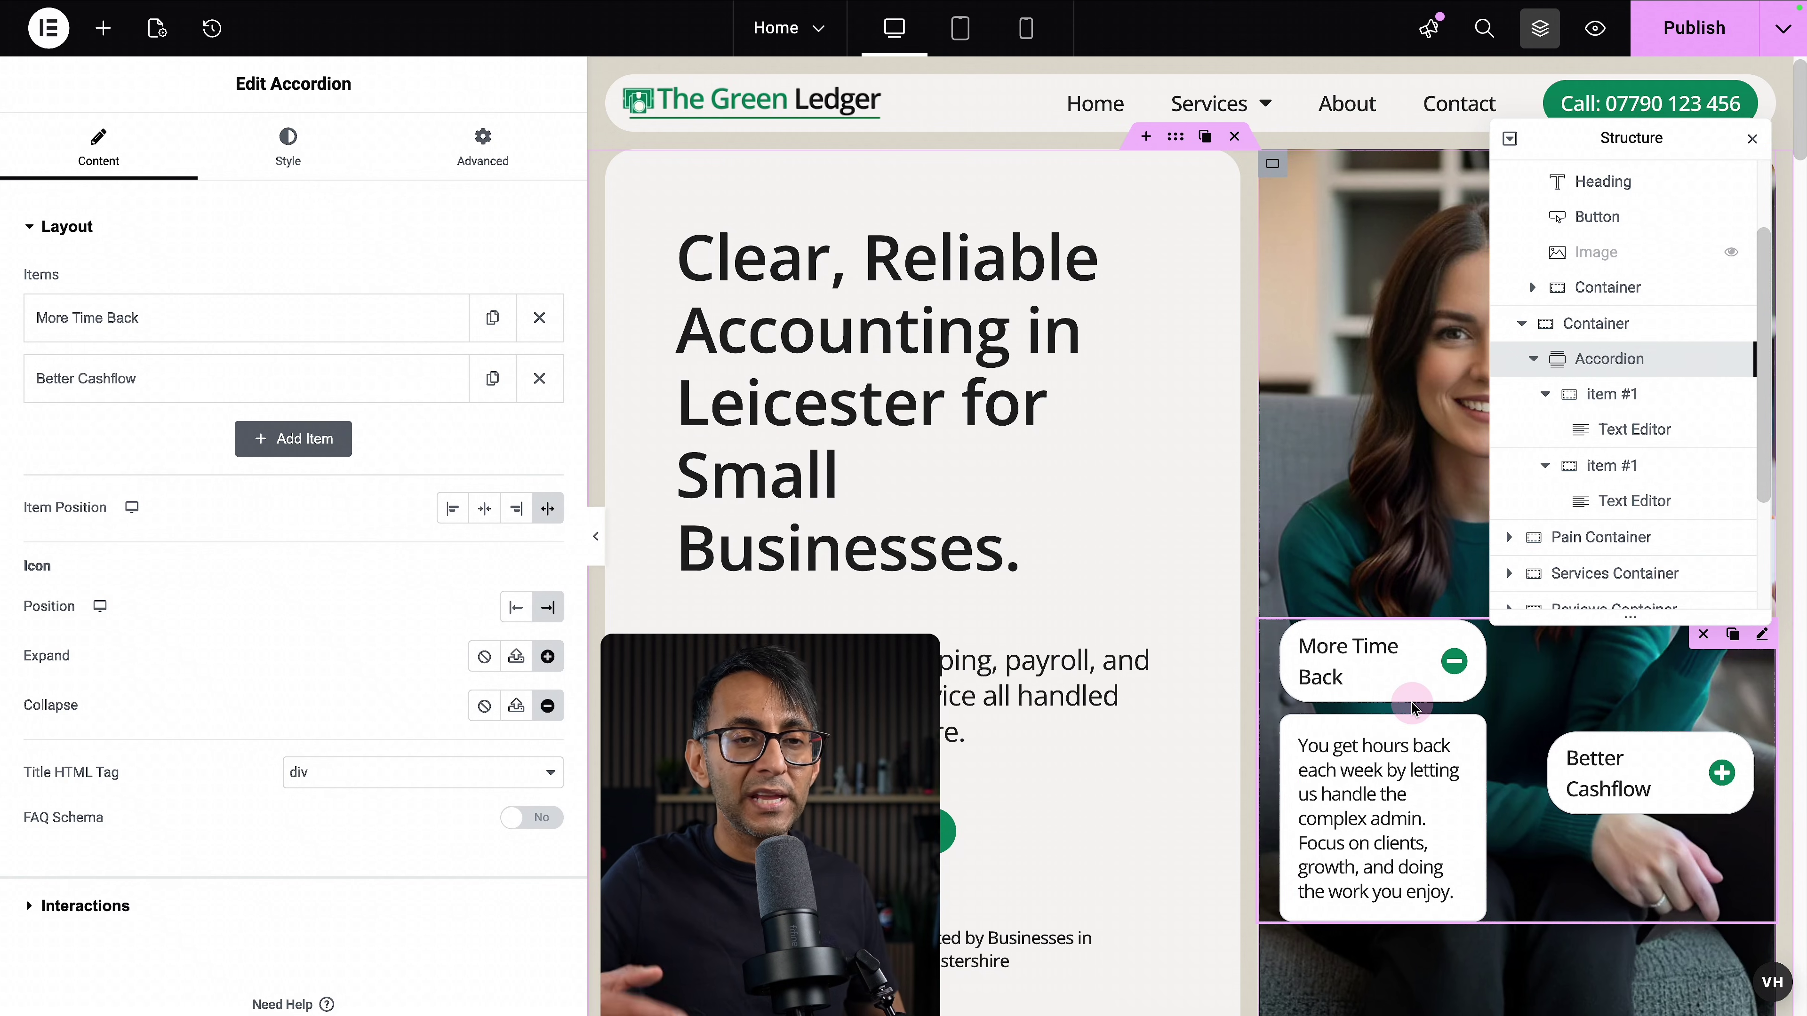
{"action": "left_click", "coordinate": [1408, 688]}
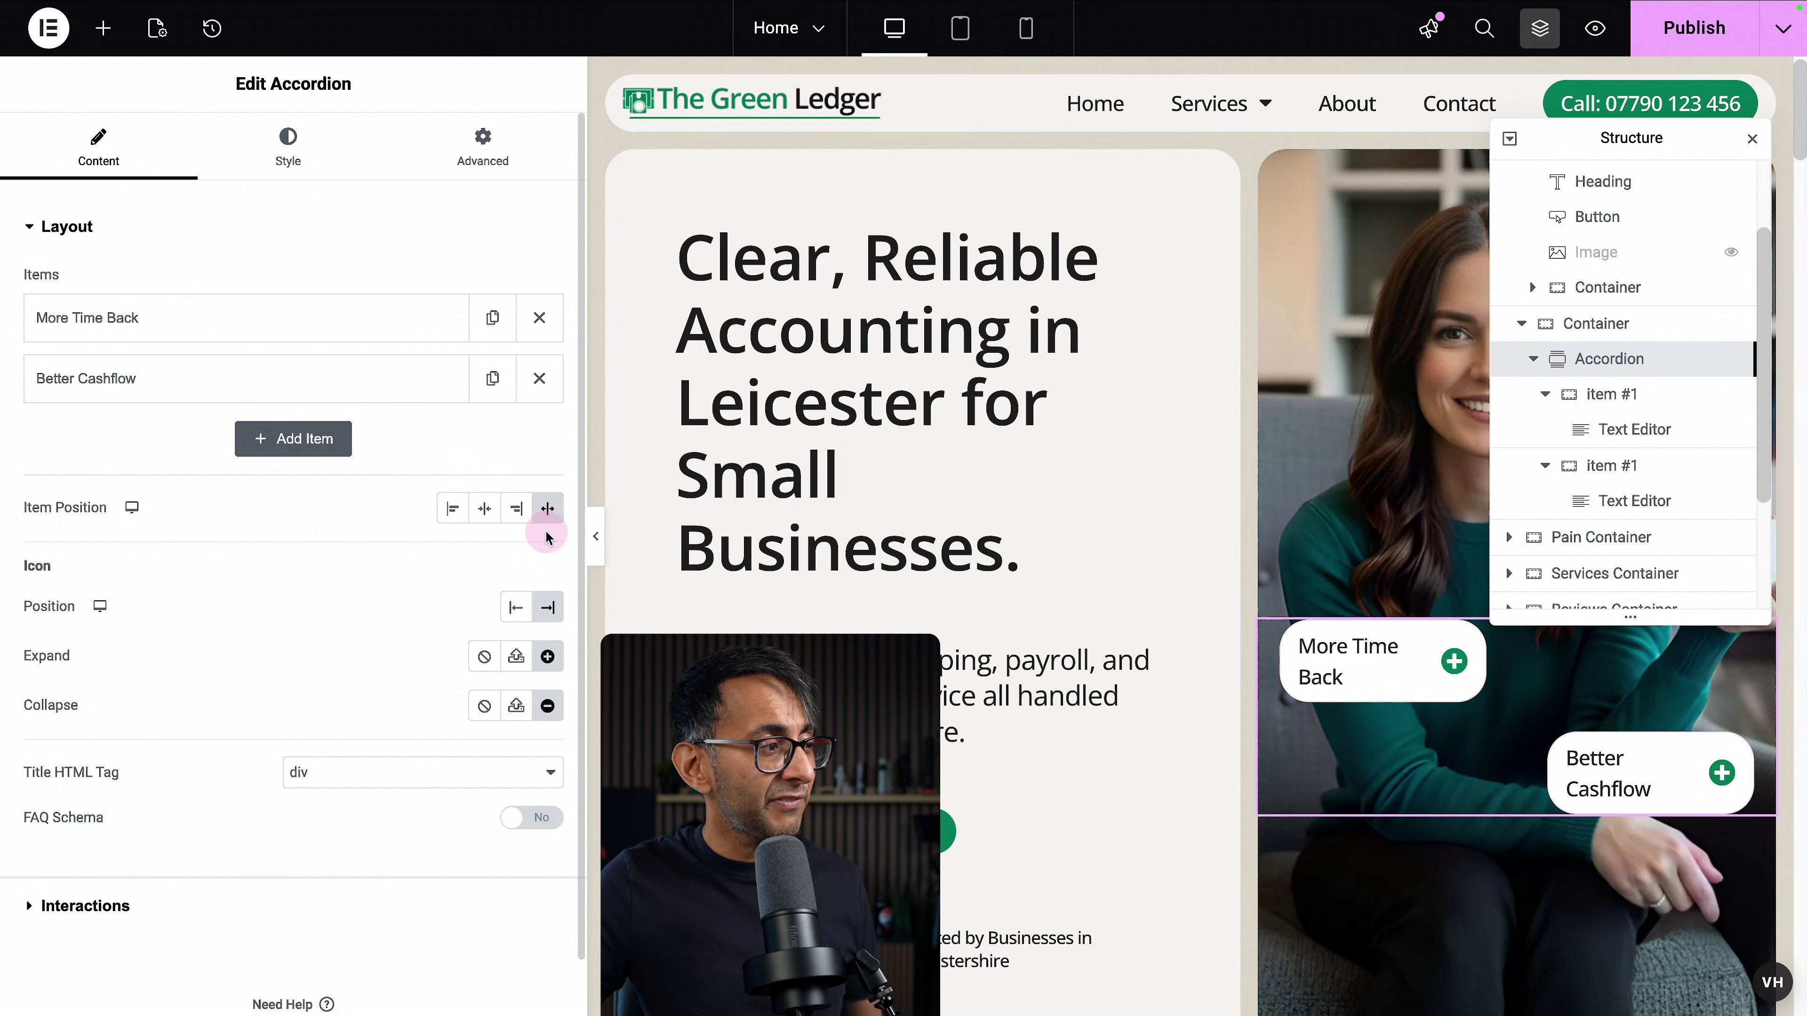
{"action": "scroll", "coordinate": [519, 701], "scroll_direction": "down", "scroll_amount": 1}
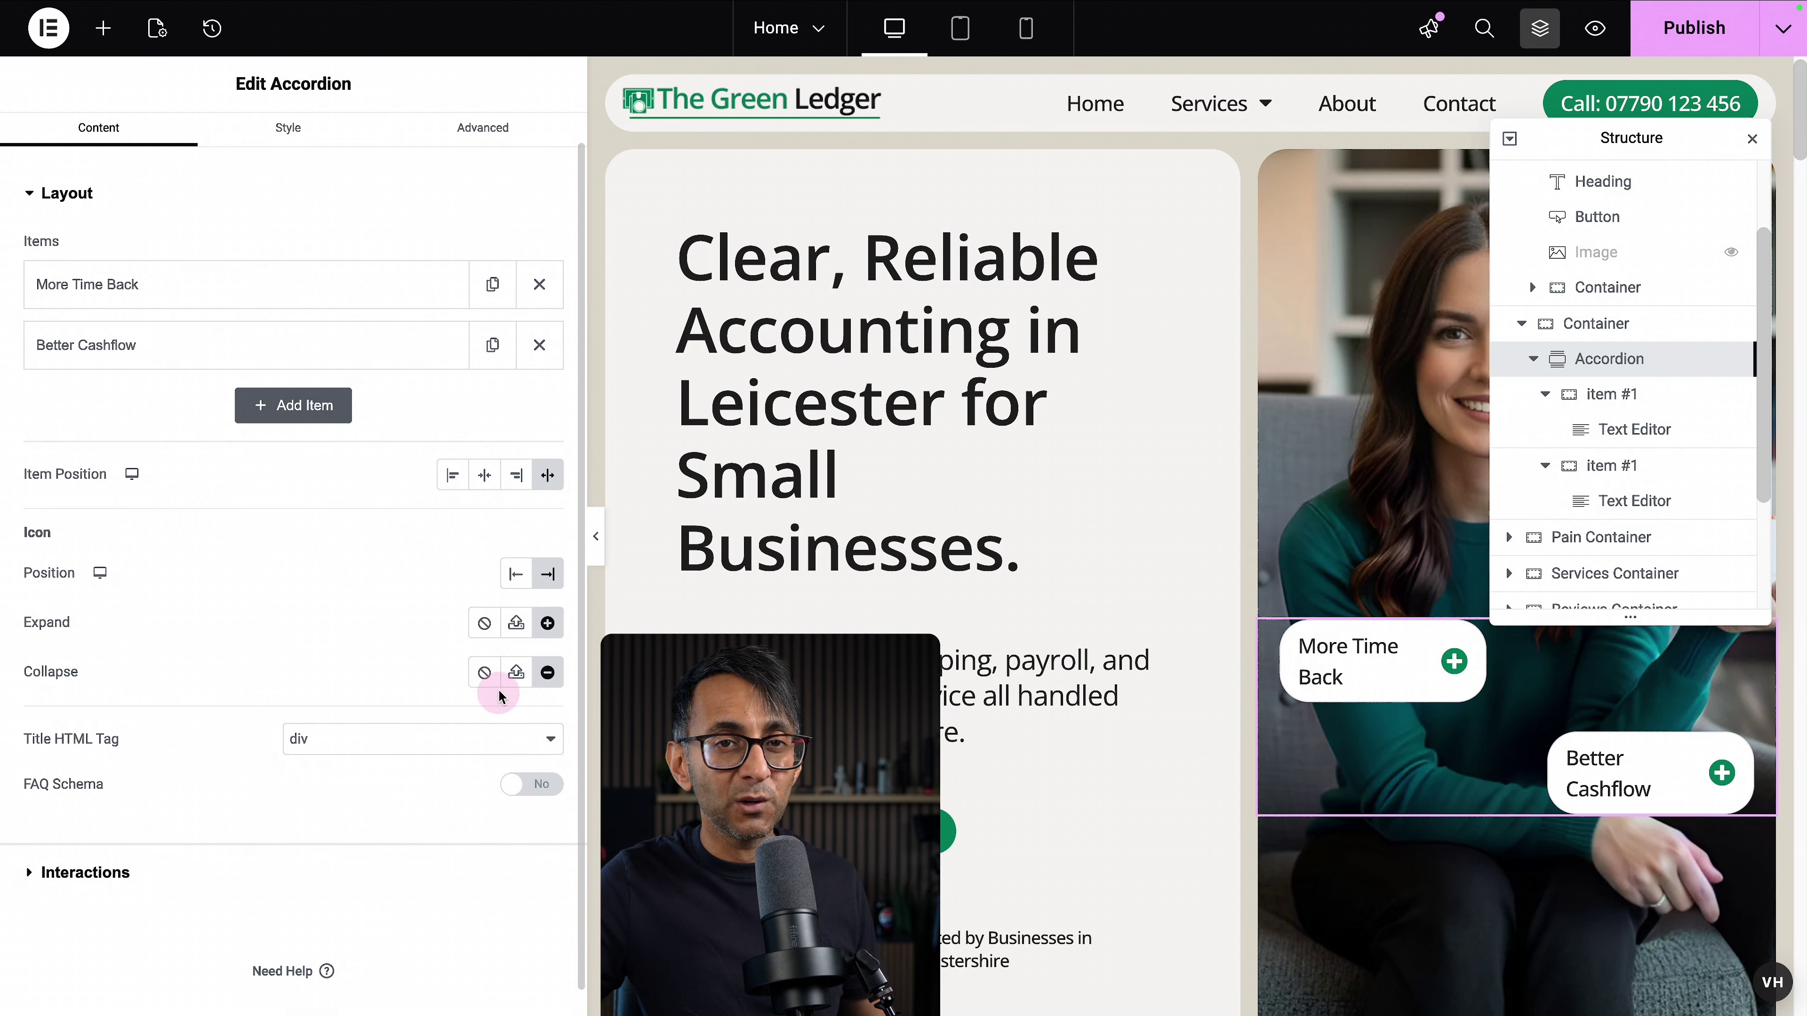
{"action": "left_click", "coordinate": [357, 871]}
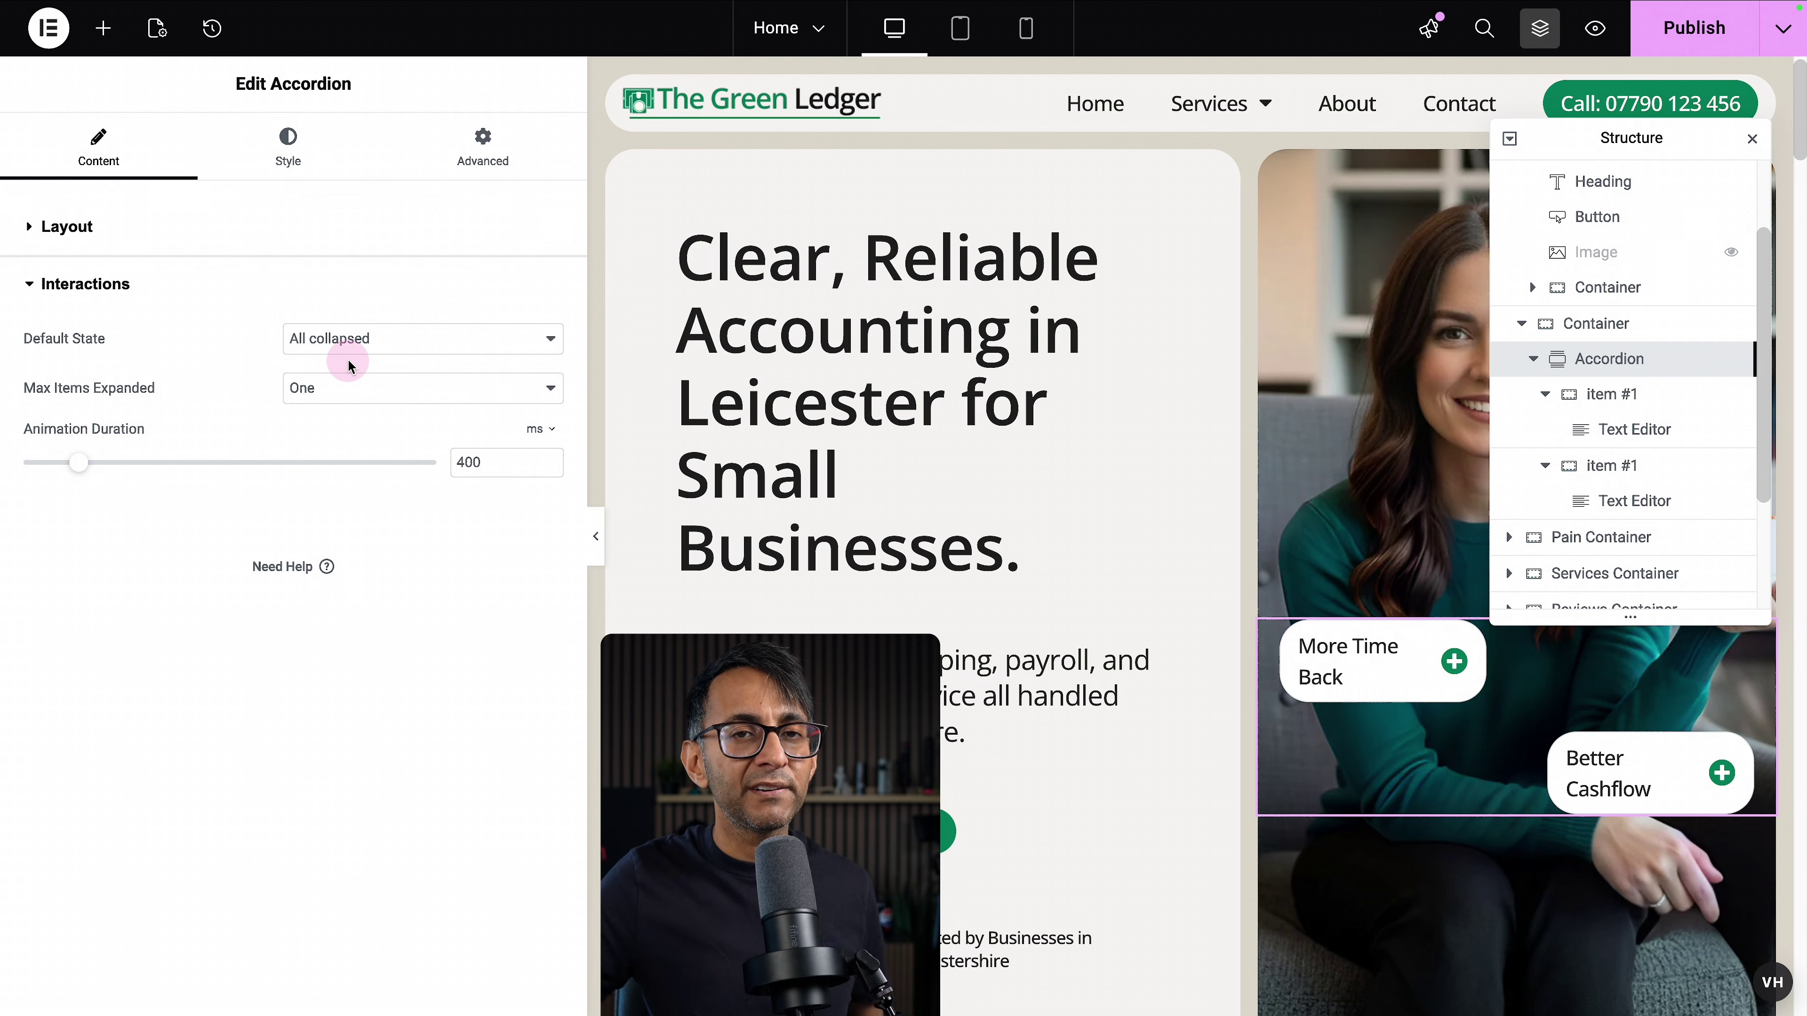
{"action": "left_click", "coordinate": [482, 146]}
{"action": "scroll", "coordinate": [348, 847], "scroll_direction": "down", "scroll_amount": 5}
{"action": "left_click", "coordinate": [348, 847]}
{"action": "scroll", "coordinate": [398, 758], "scroll_direction": "down", "scroll_amount": 6}
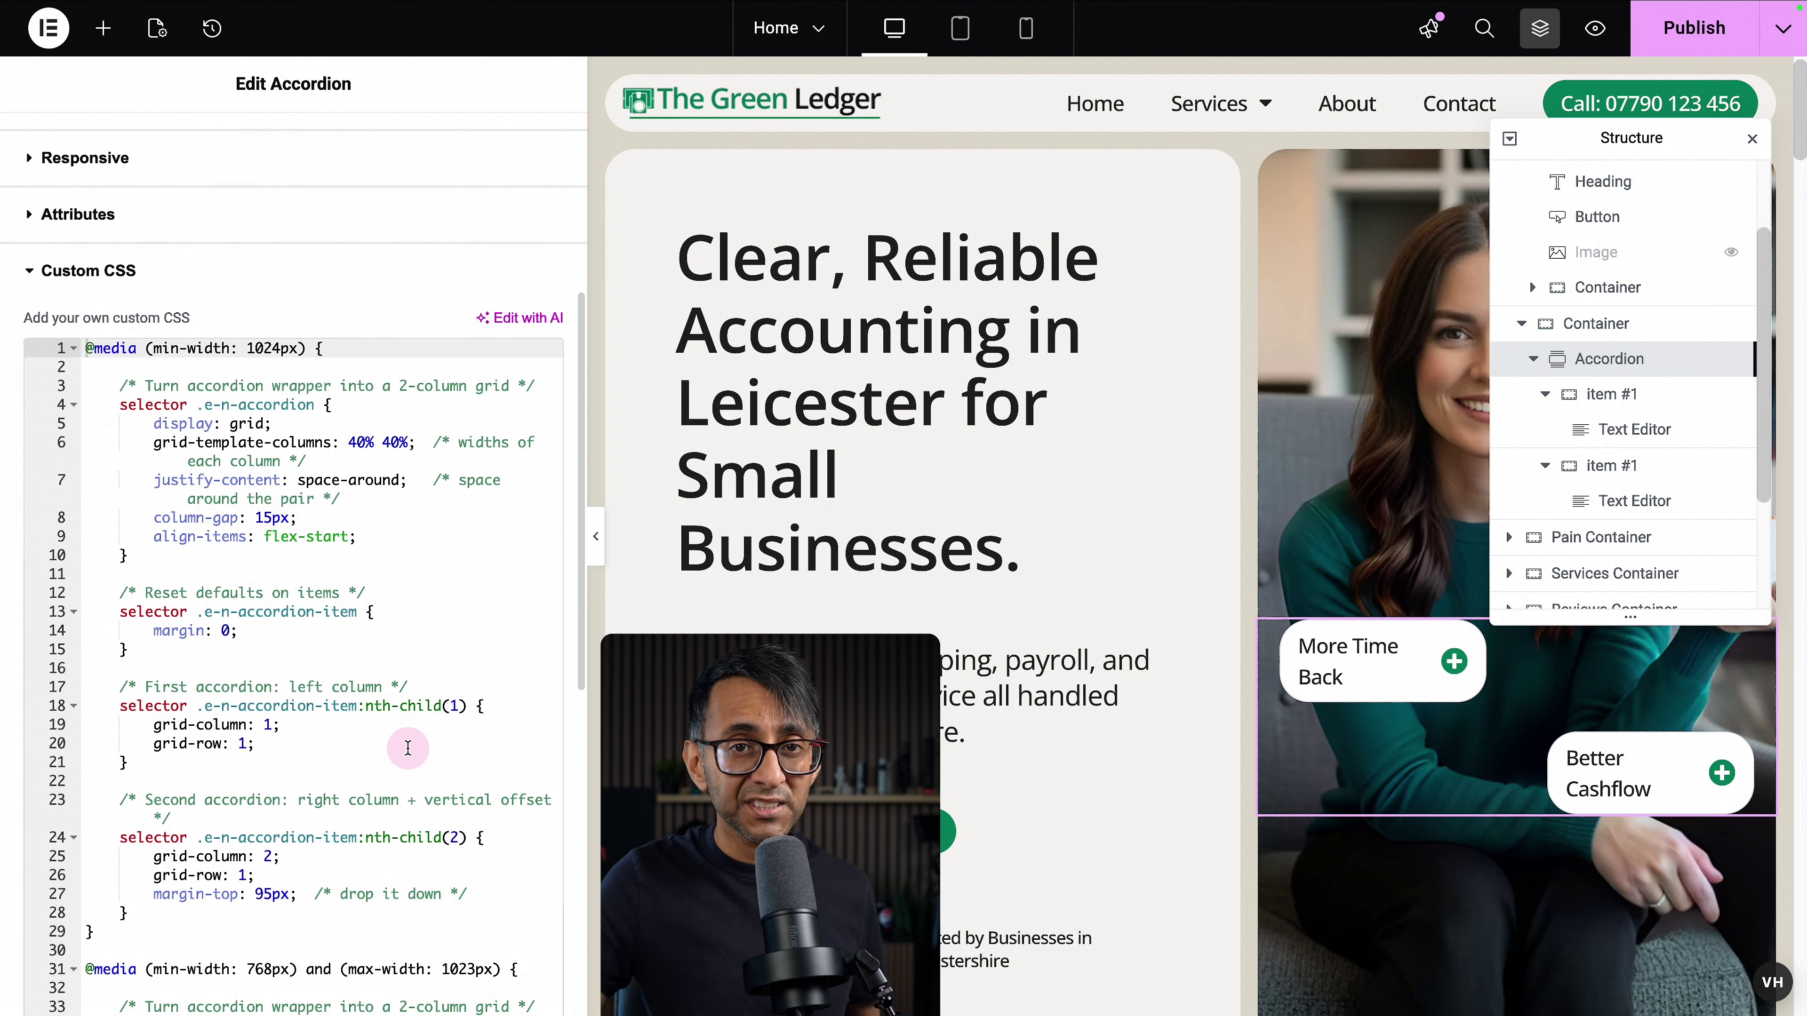
{"action": "scroll", "coordinate": [404, 747], "scroll_direction": "down", "scroll_amount": 1}
{"action": "key", "text": "ctrl+a"}
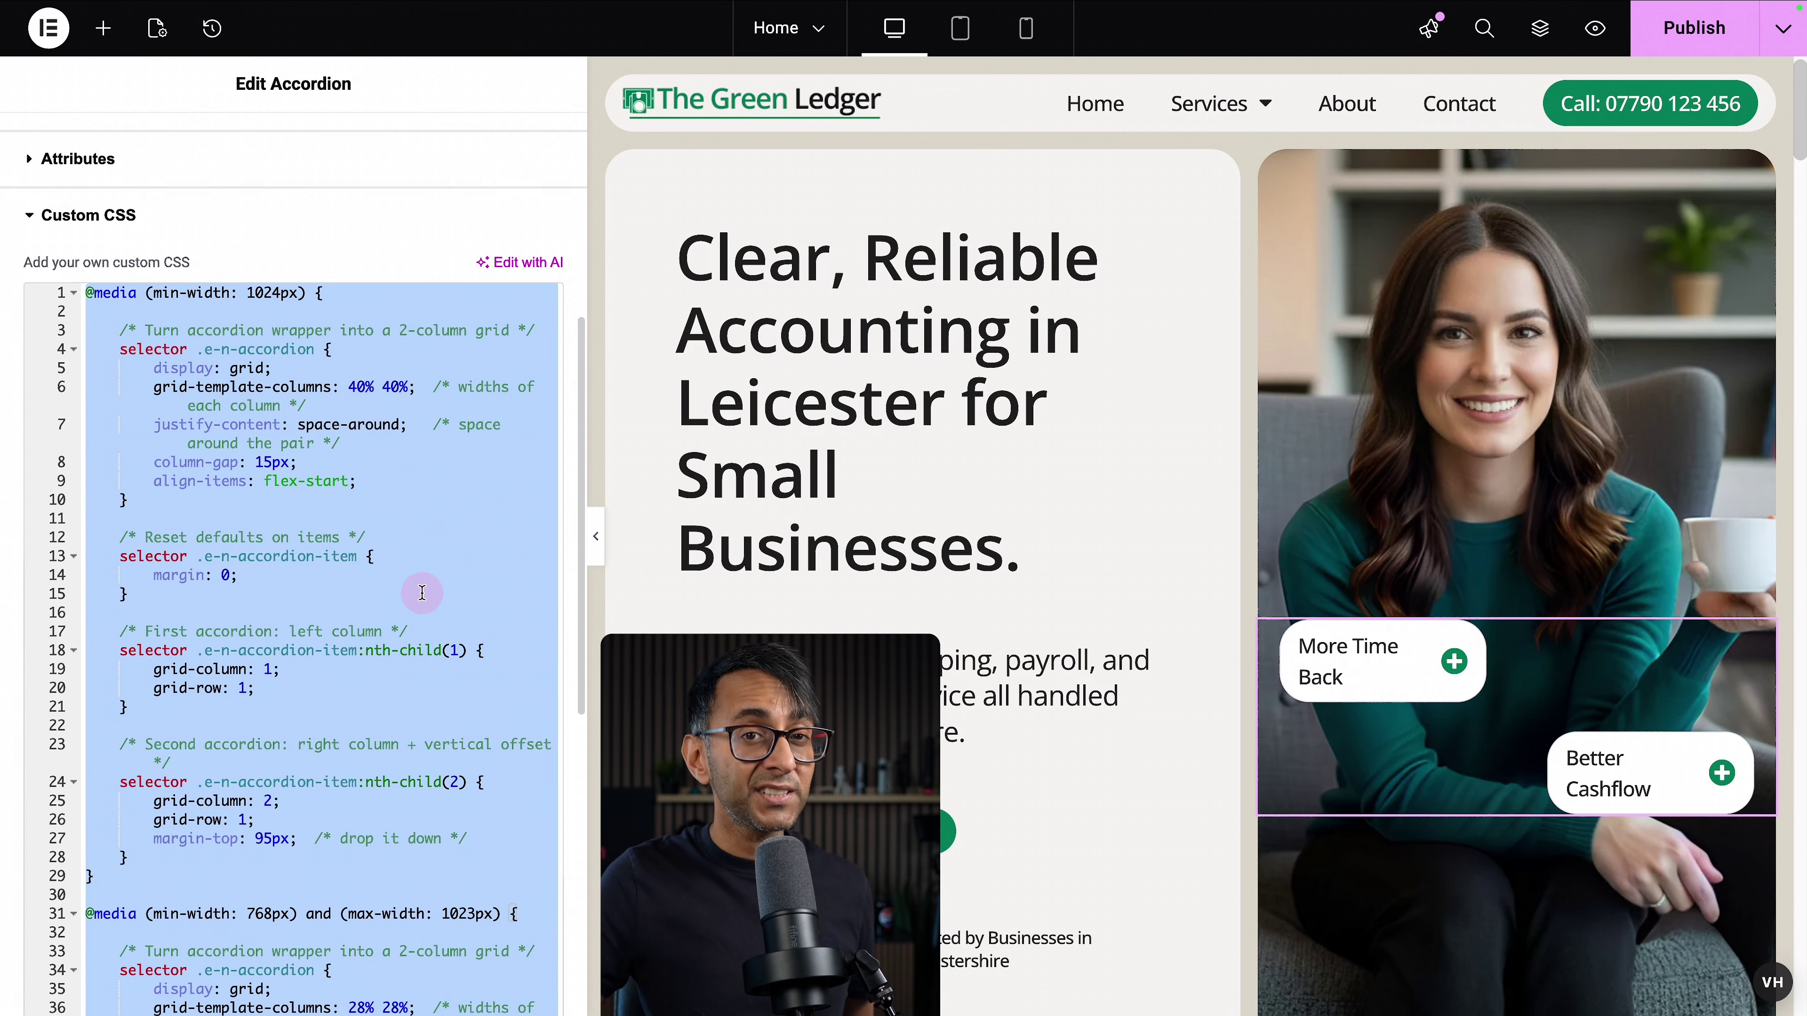
{"action": "key", "text": "BackSpace"}
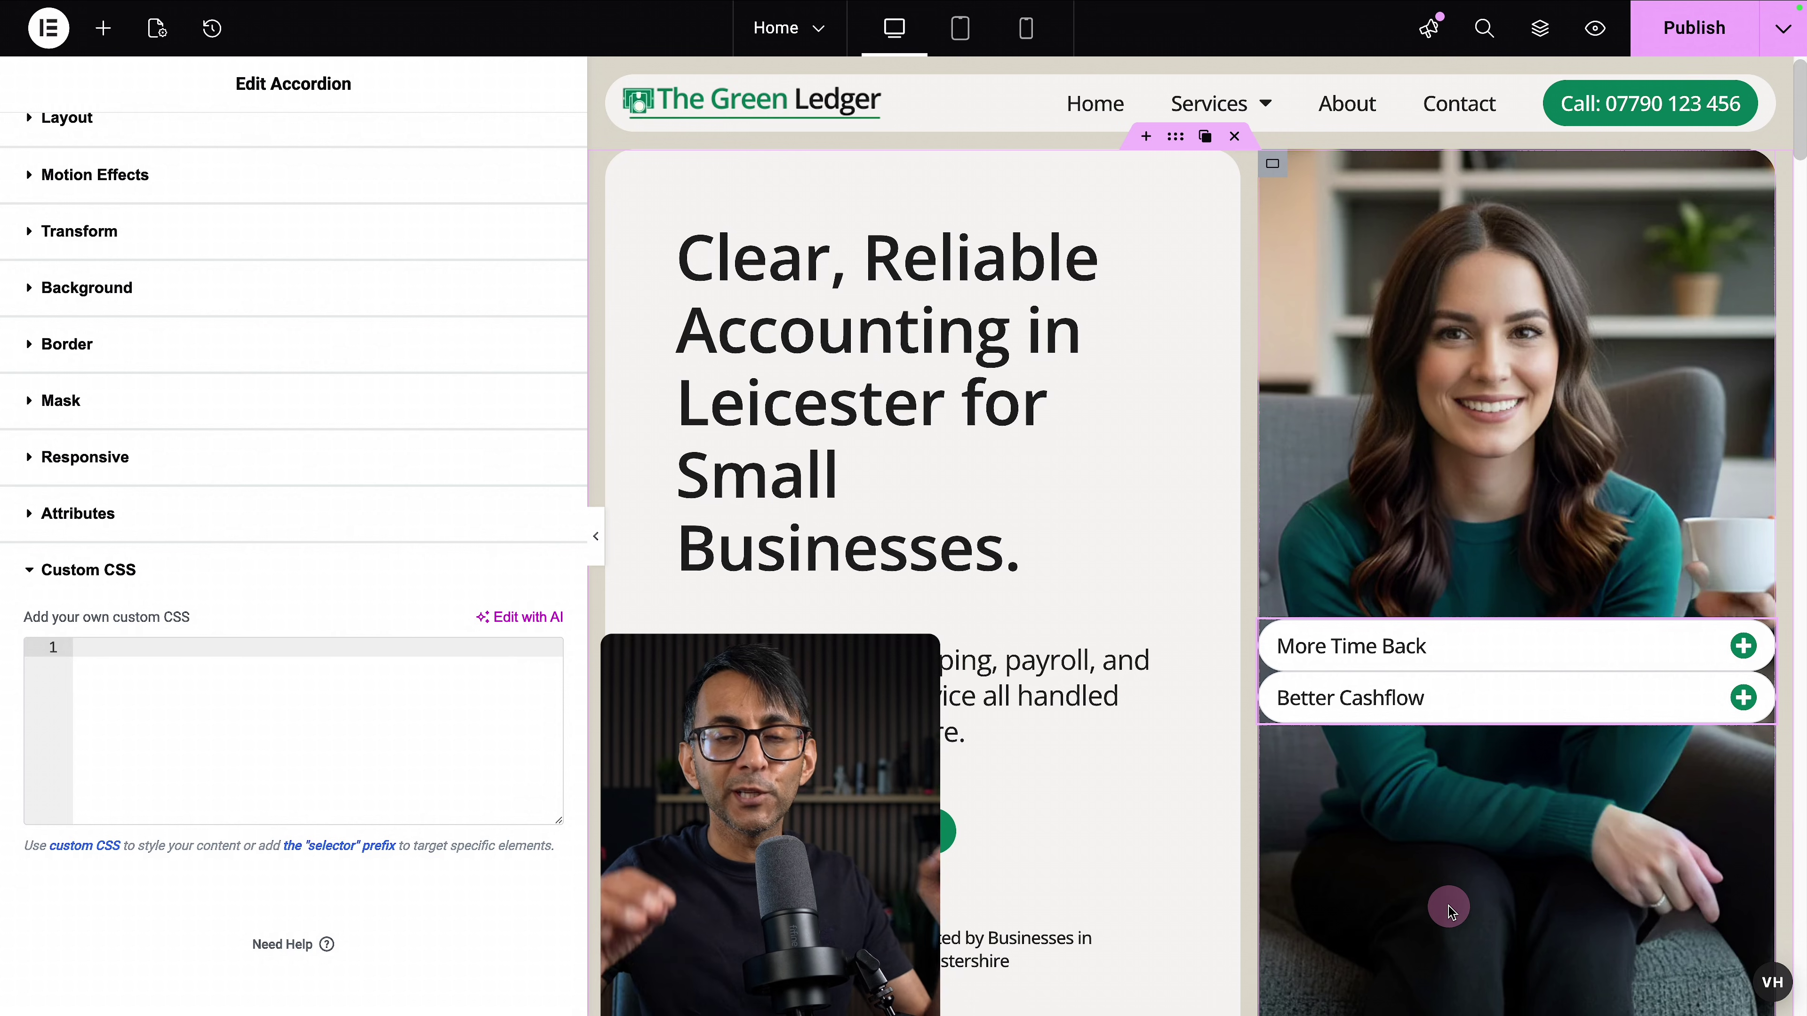
{"action": "key", "text": "ctrl+v"}
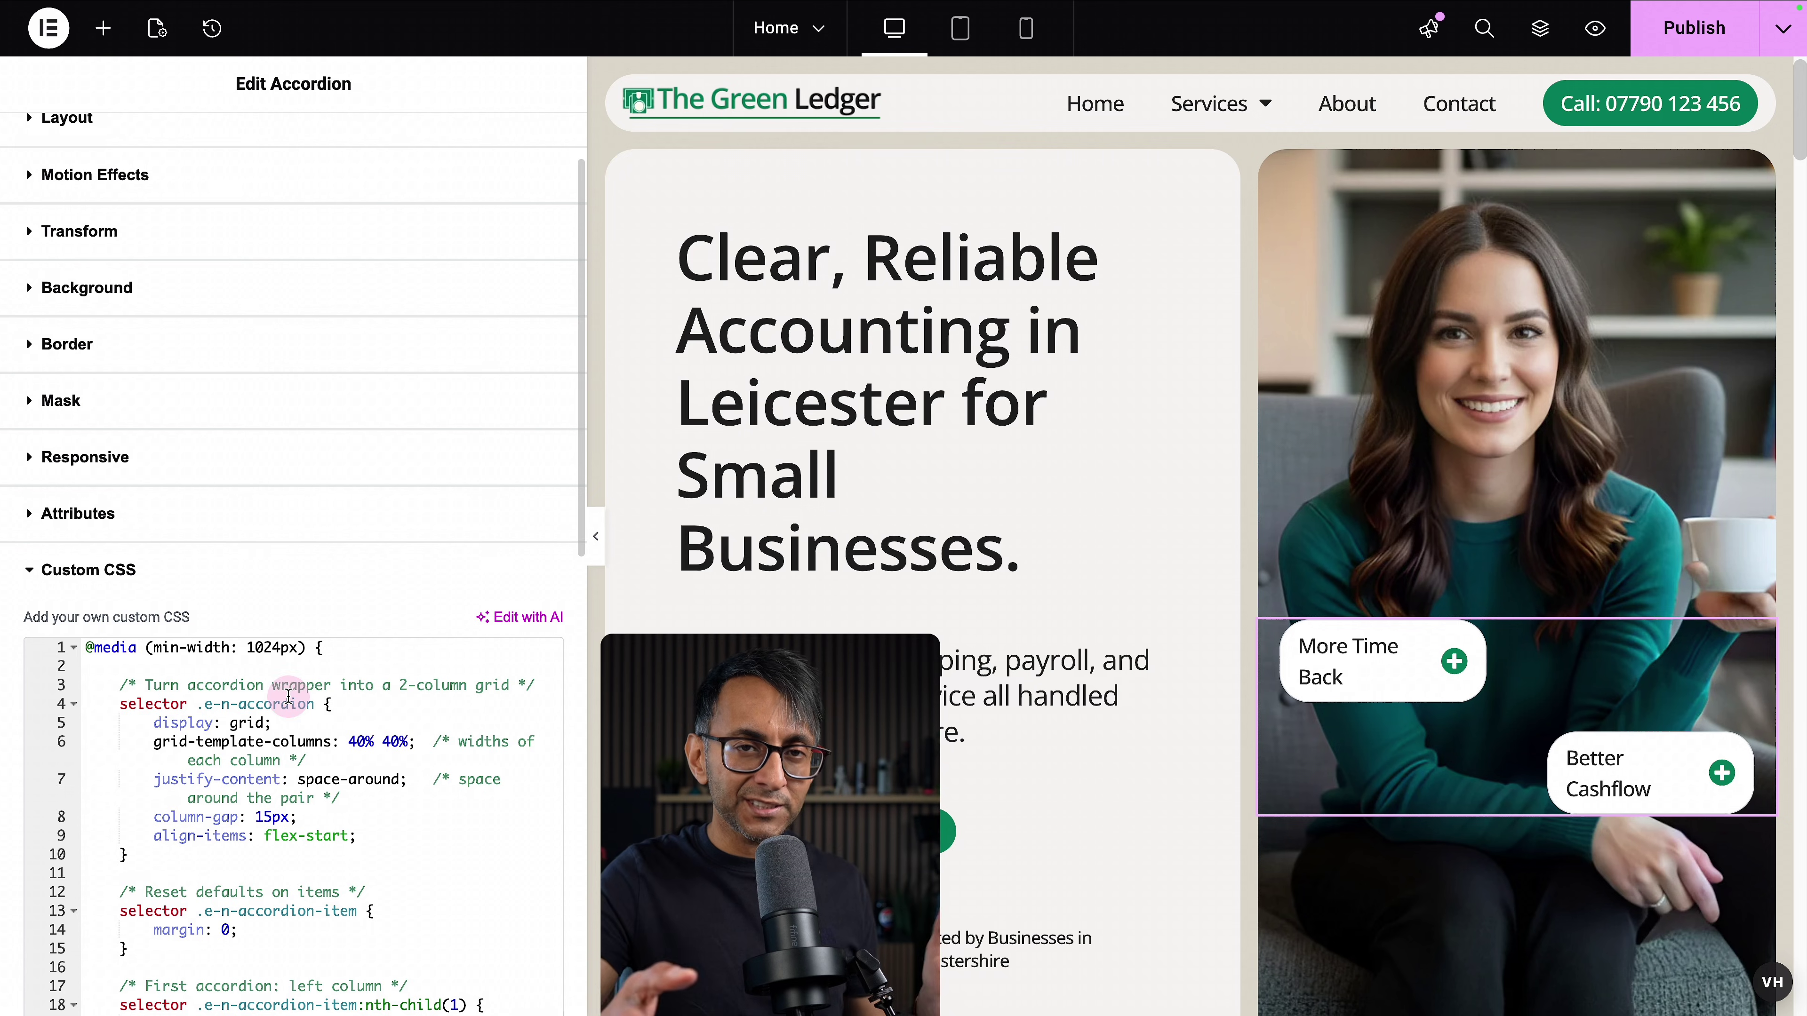
{"action": "left_click", "coordinate": [597, 540]}
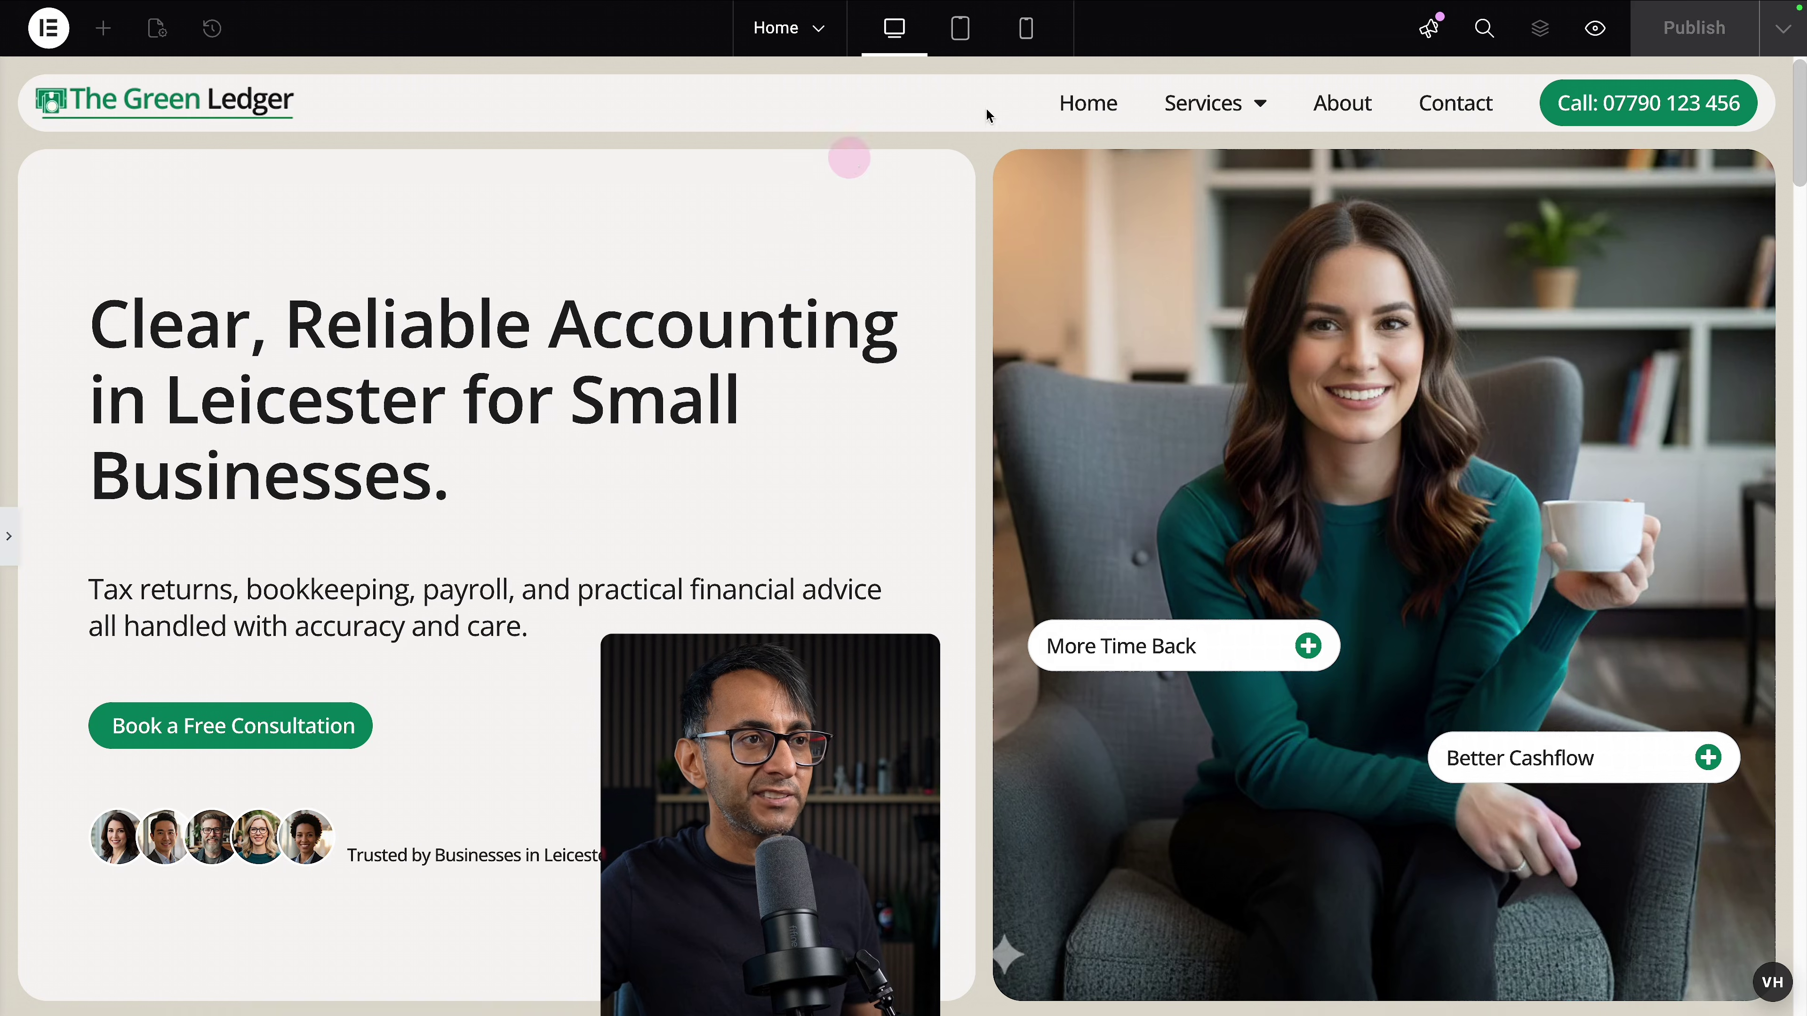
Preview the page at mobile width and toggle More Time Back and Better Cashflow to test them.
{"action": "left_click", "coordinate": [983, 49]}
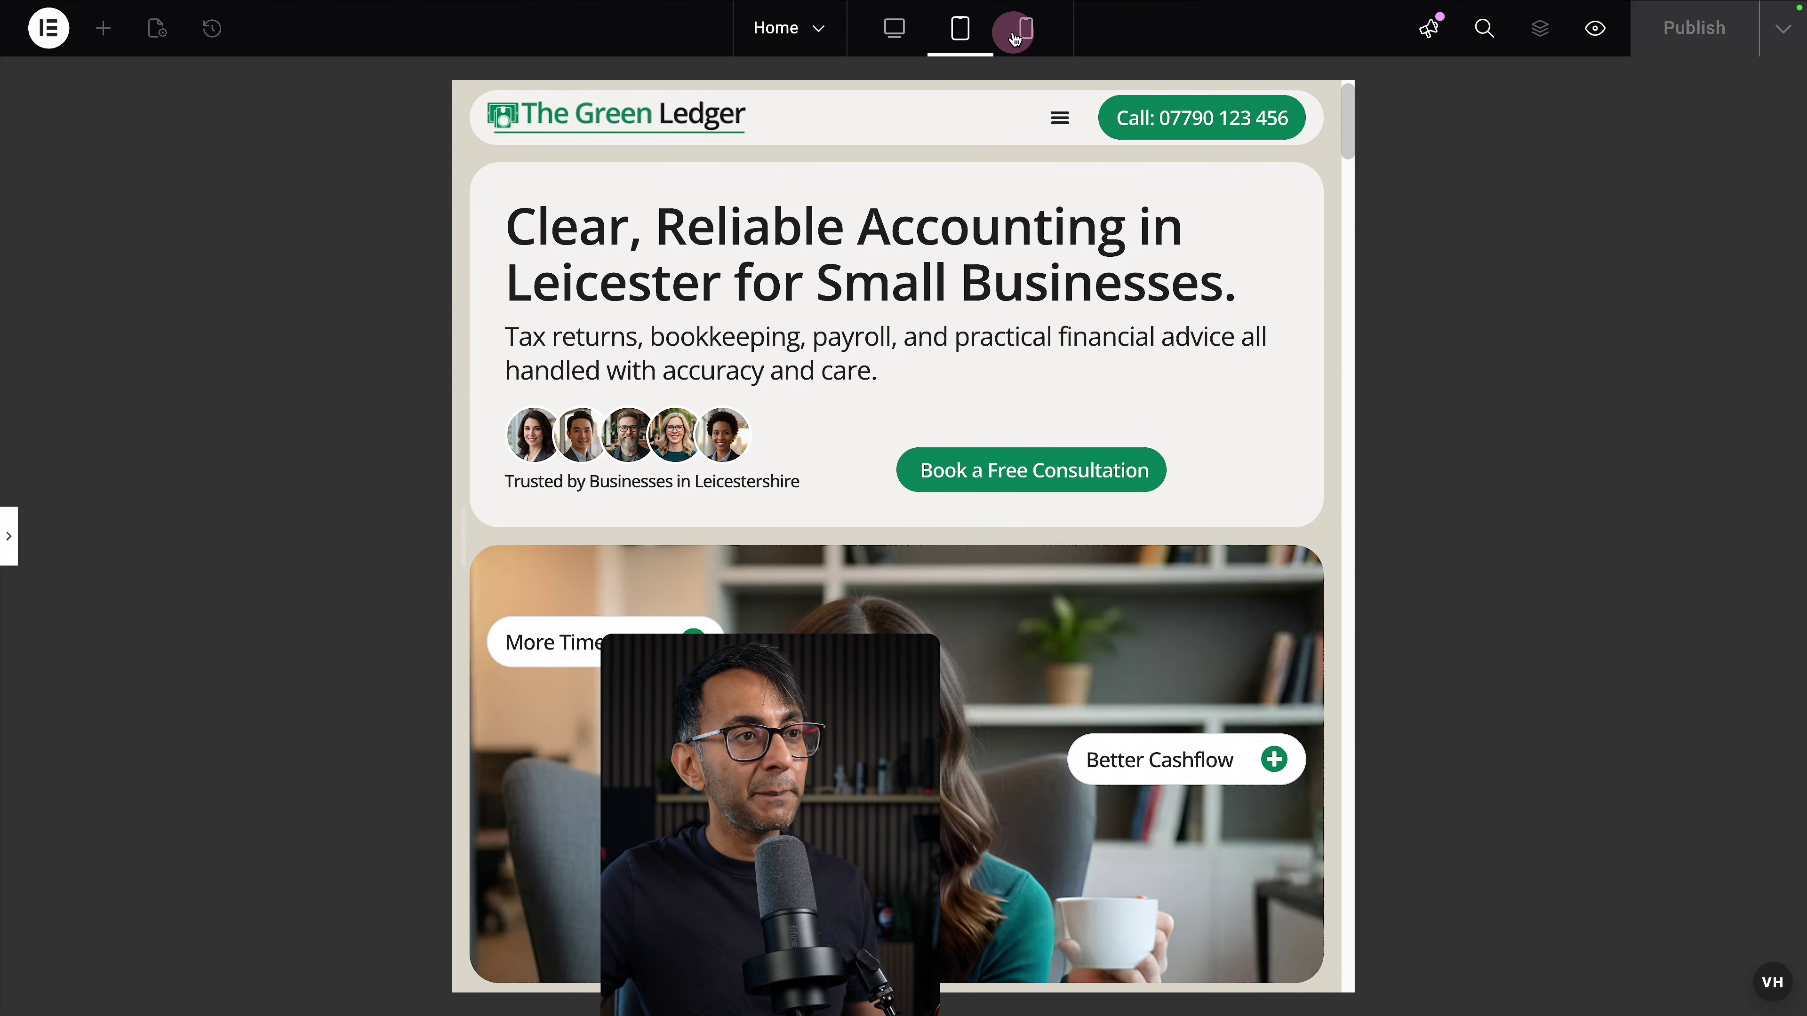
{"action": "left_click", "coordinate": [1027, 29]}
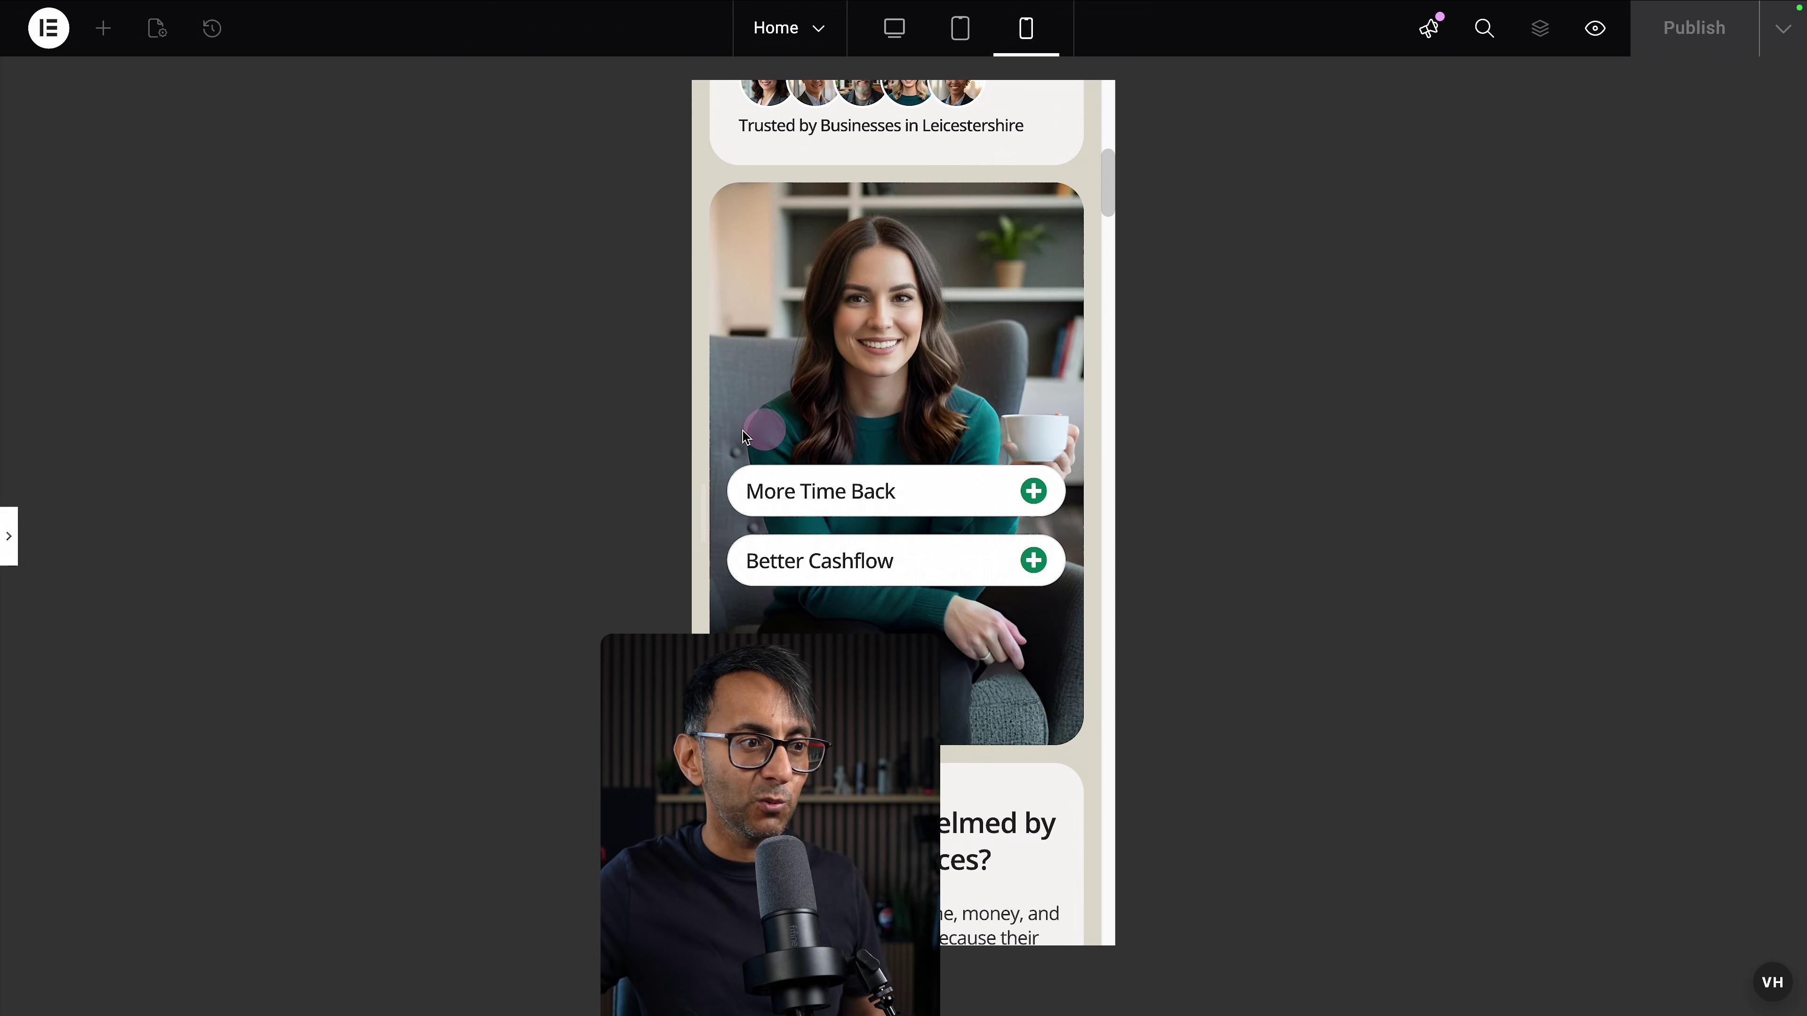
{"action": "left_click", "coordinate": [821, 491]}
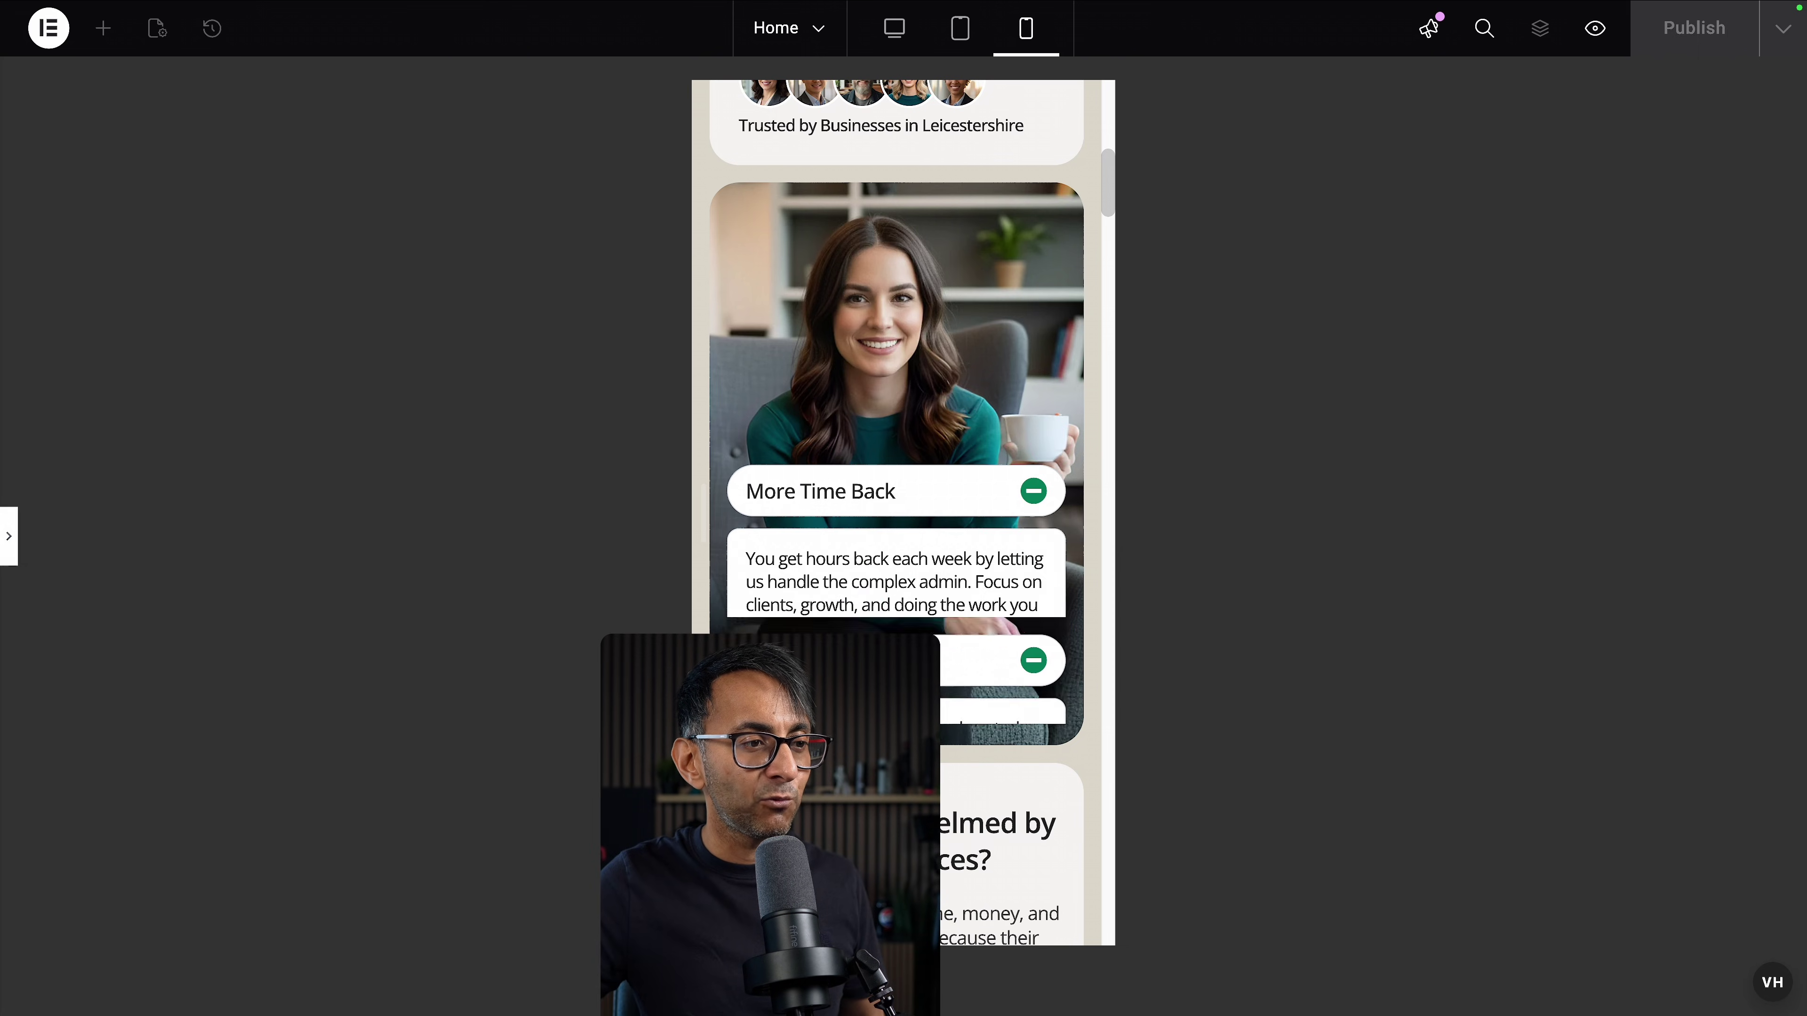
{"action": "left_click", "coordinate": [923, 669]}
{"action": "left_click", "coordinate": [923, 501]}
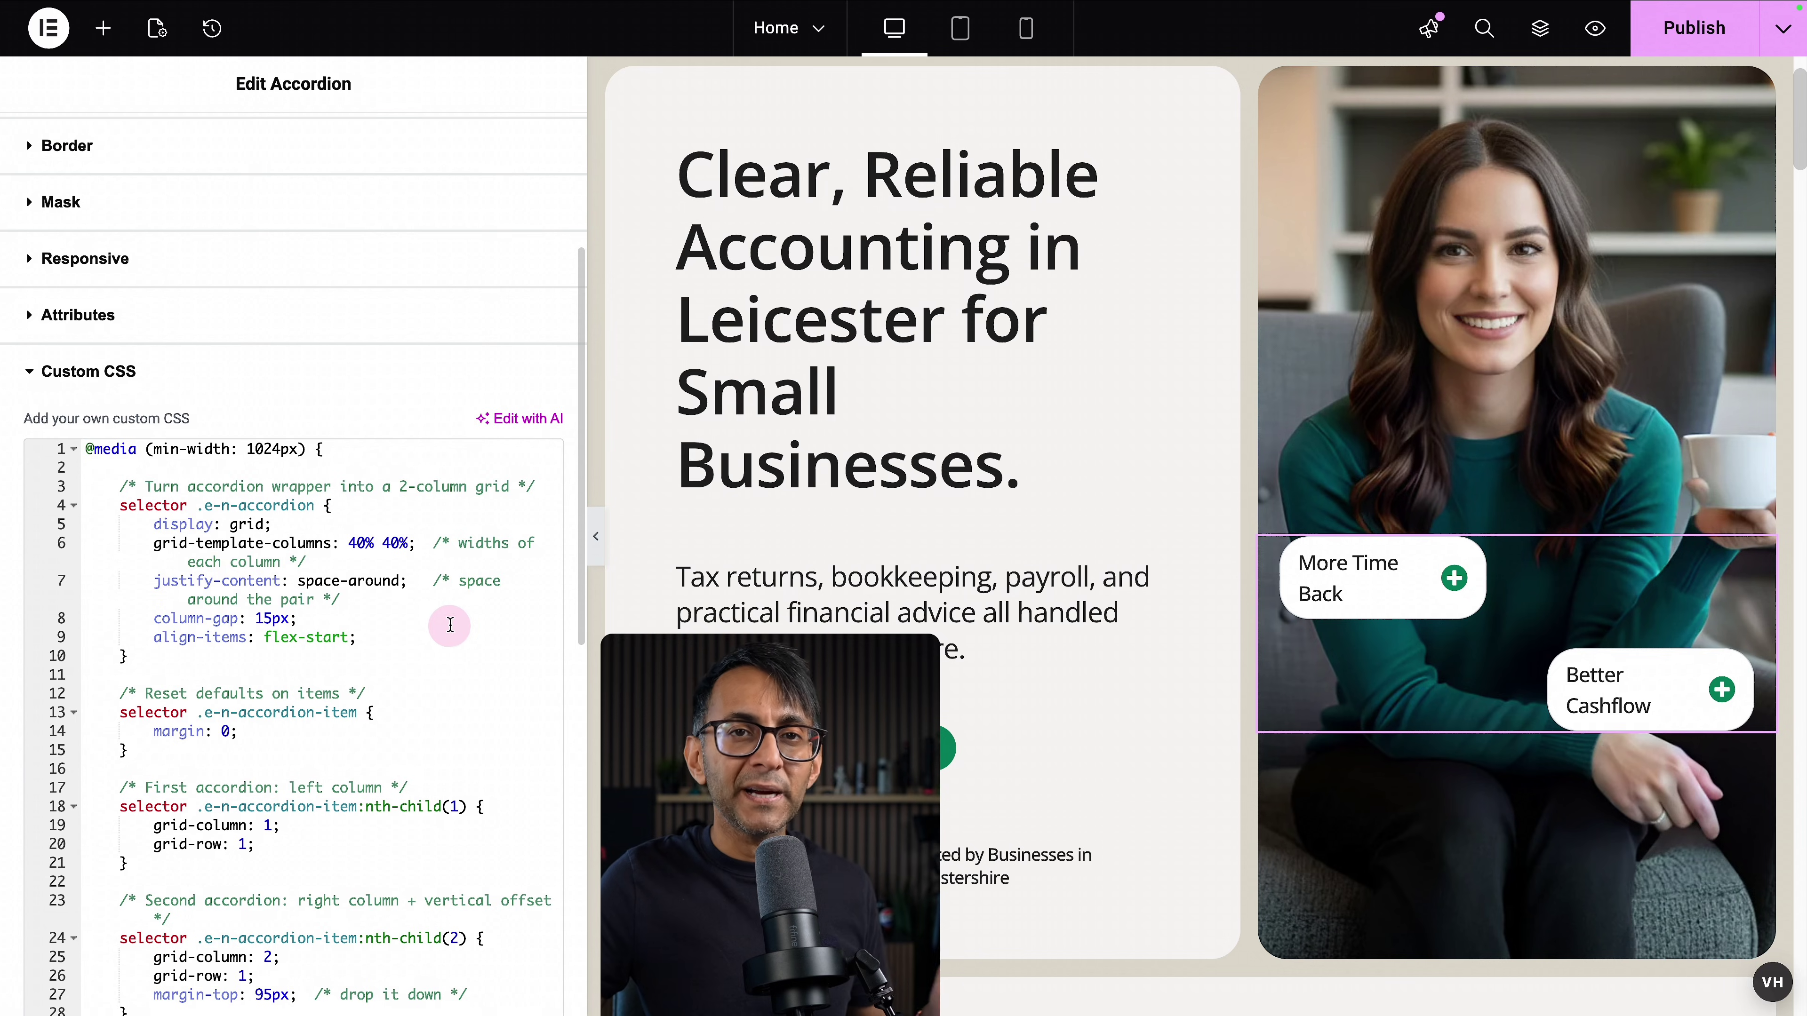
{"action": "left_click", "coordinate": [451, 623]}
{"action": "scroll", "coordinate": [451, 623], "scroll_direction": "down", "scroll_amount": 2}
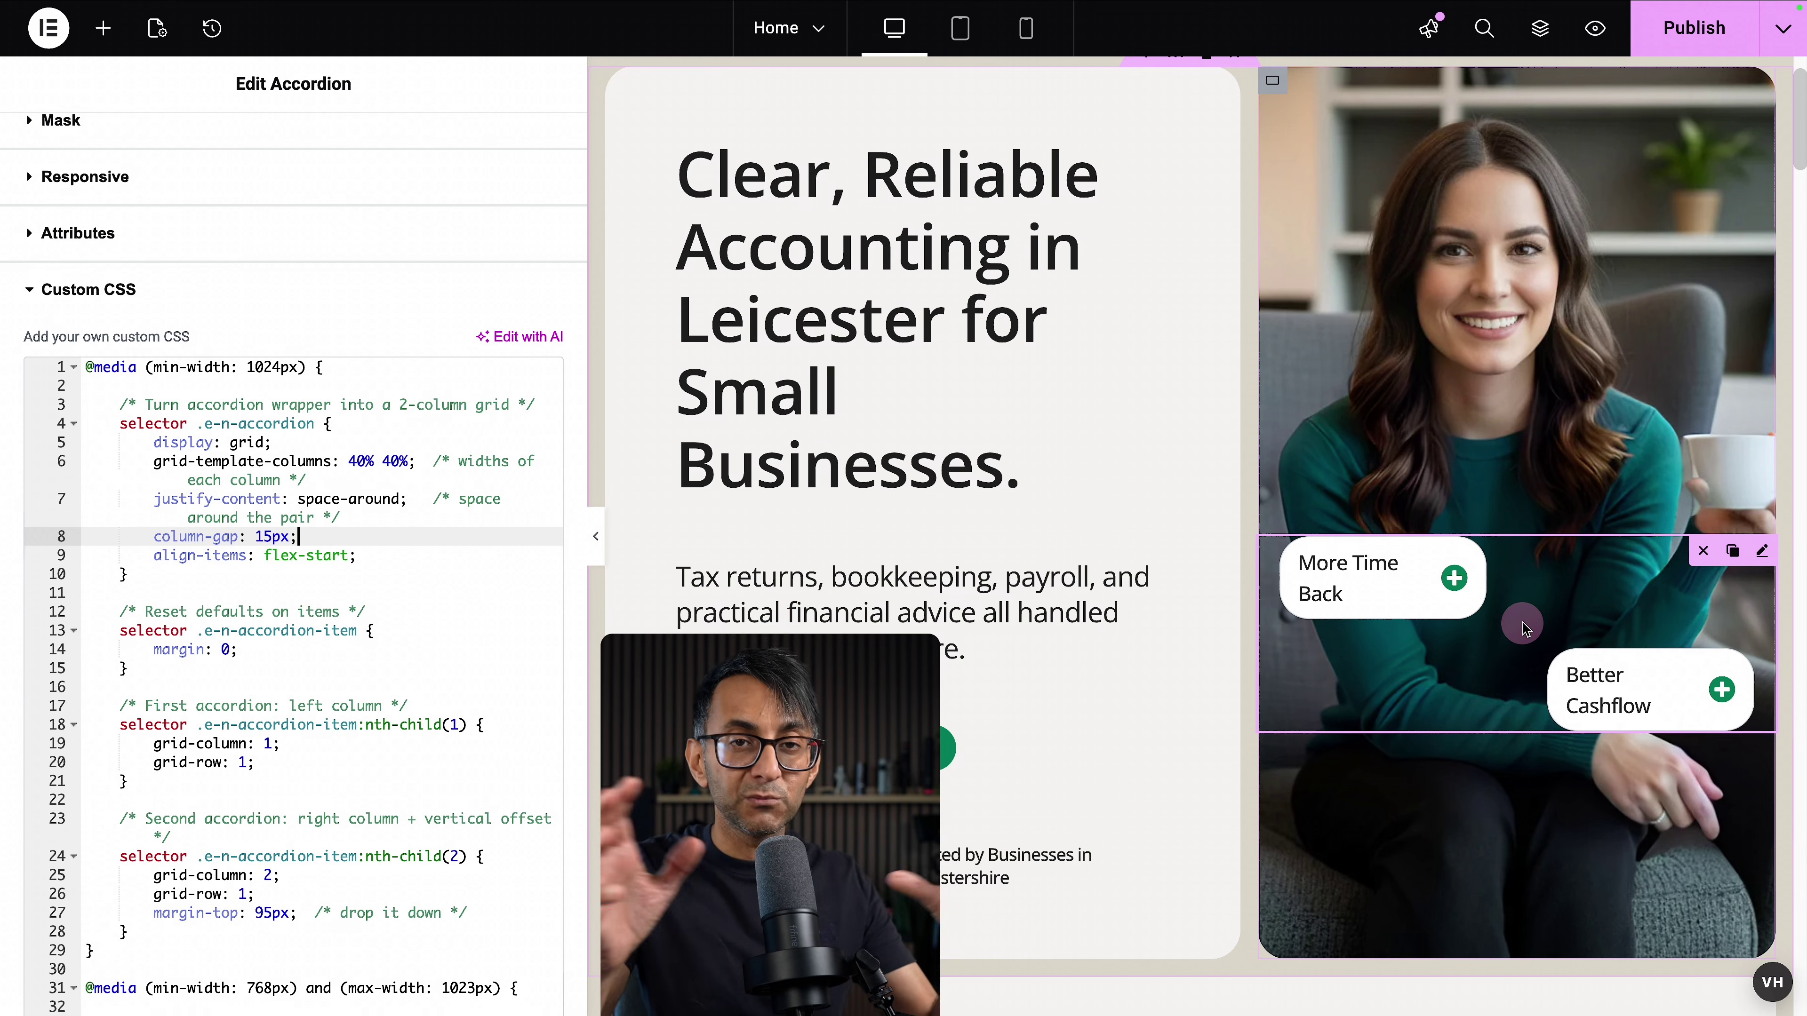
{"action": "scroll", "coordinate": [266, 708], "scroll_direction": "down", "scroll_amount": 3}
{"action": "key", "text": "shift+Home"}
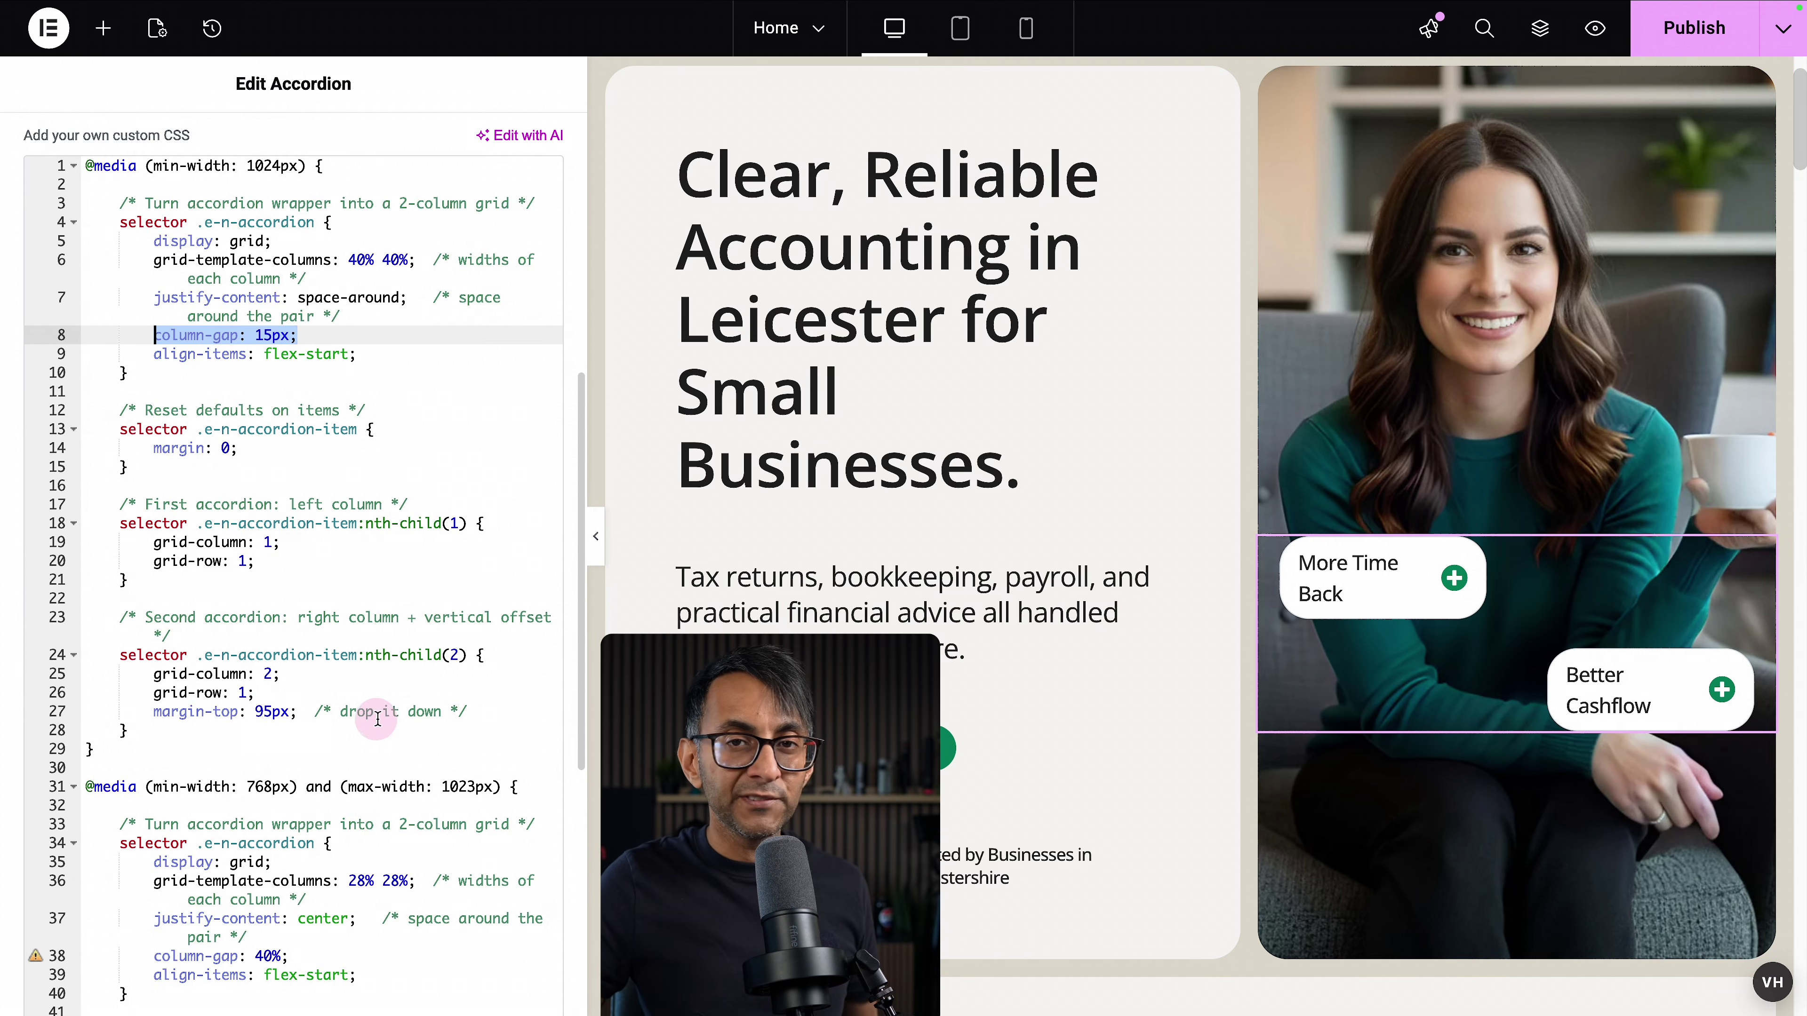
{"action": "left_click", "coordinate": [263, 711]}
{"action": "left_click", "coordinate": [372, 685]}
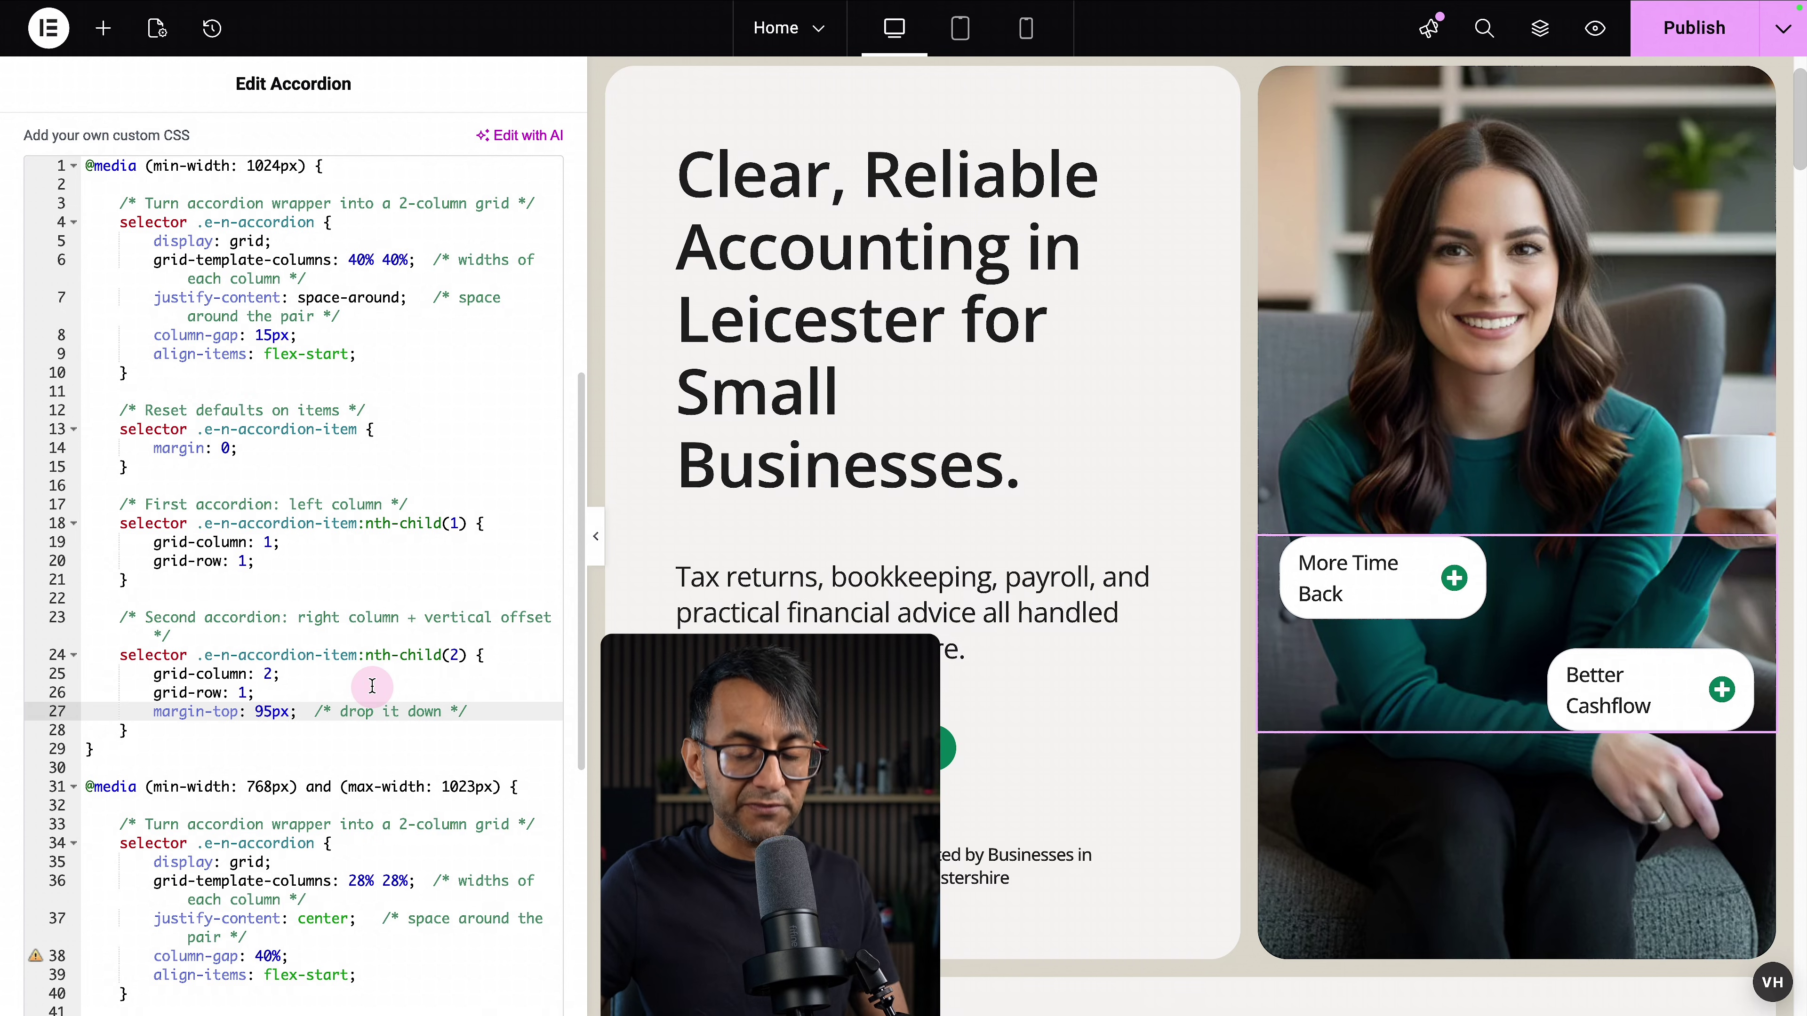
{"action": "key", "text": "BackSpace"}
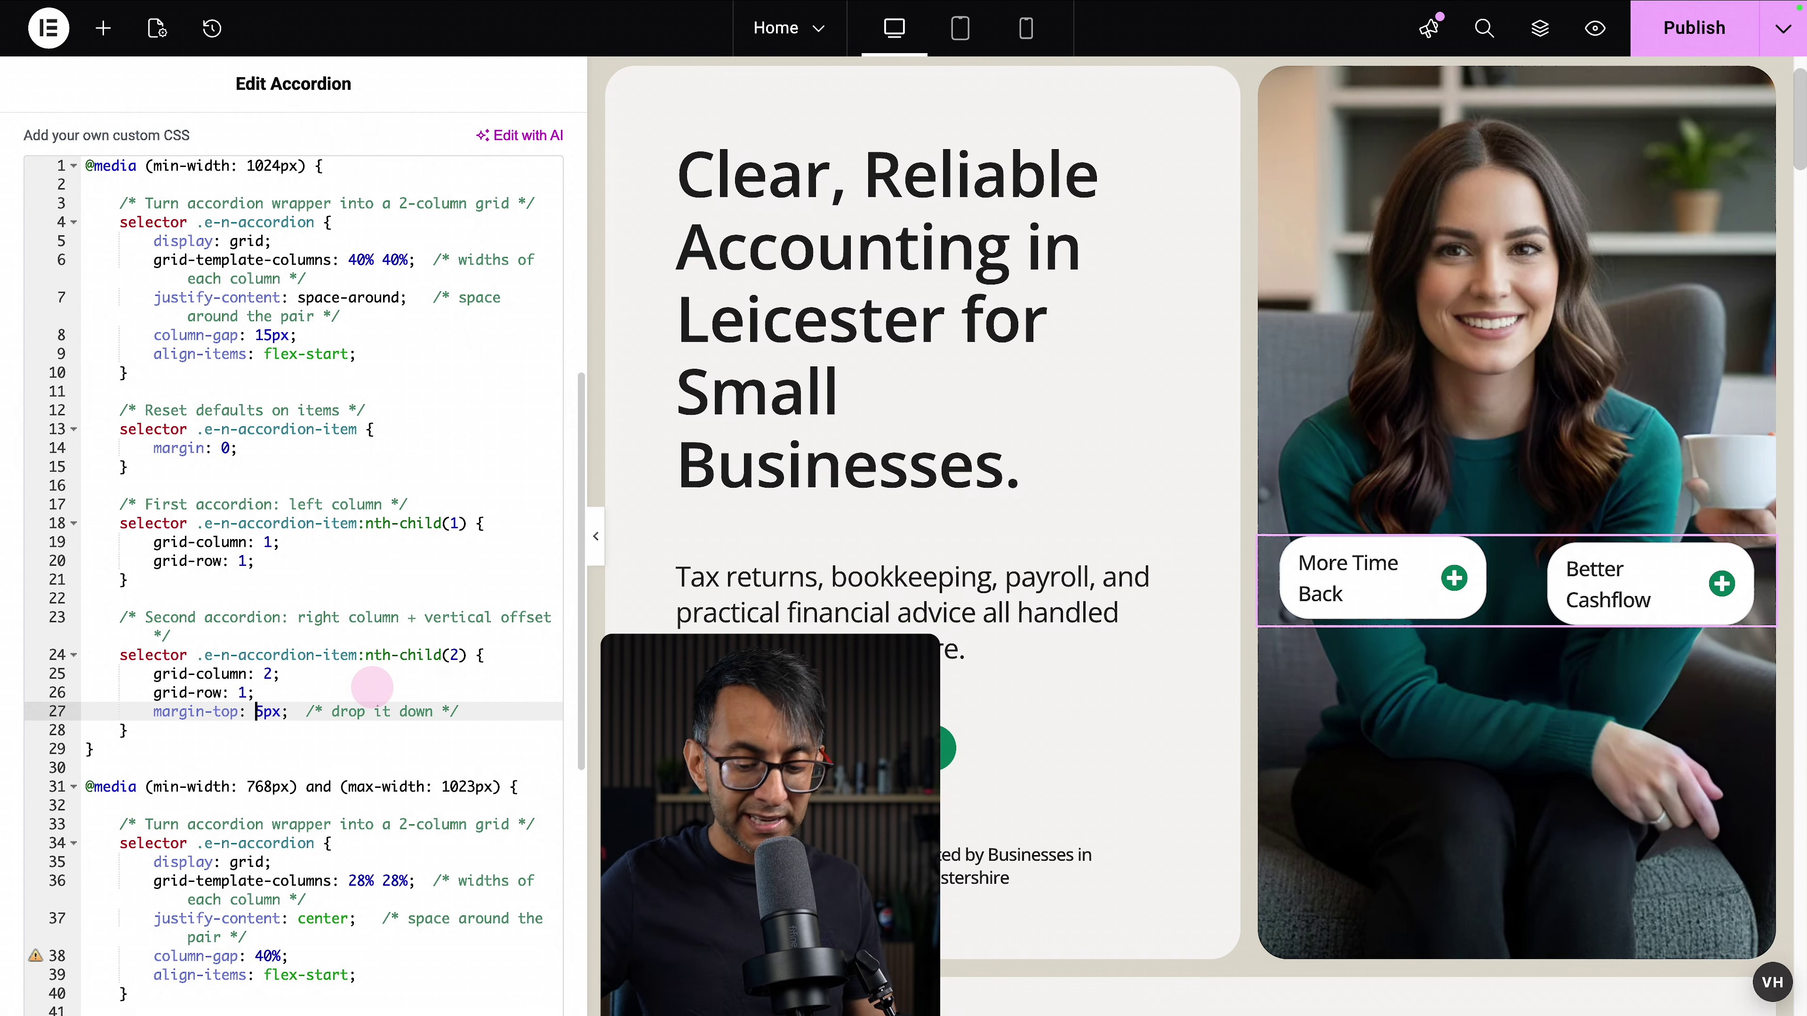
{"action": "type", "text": "1"}
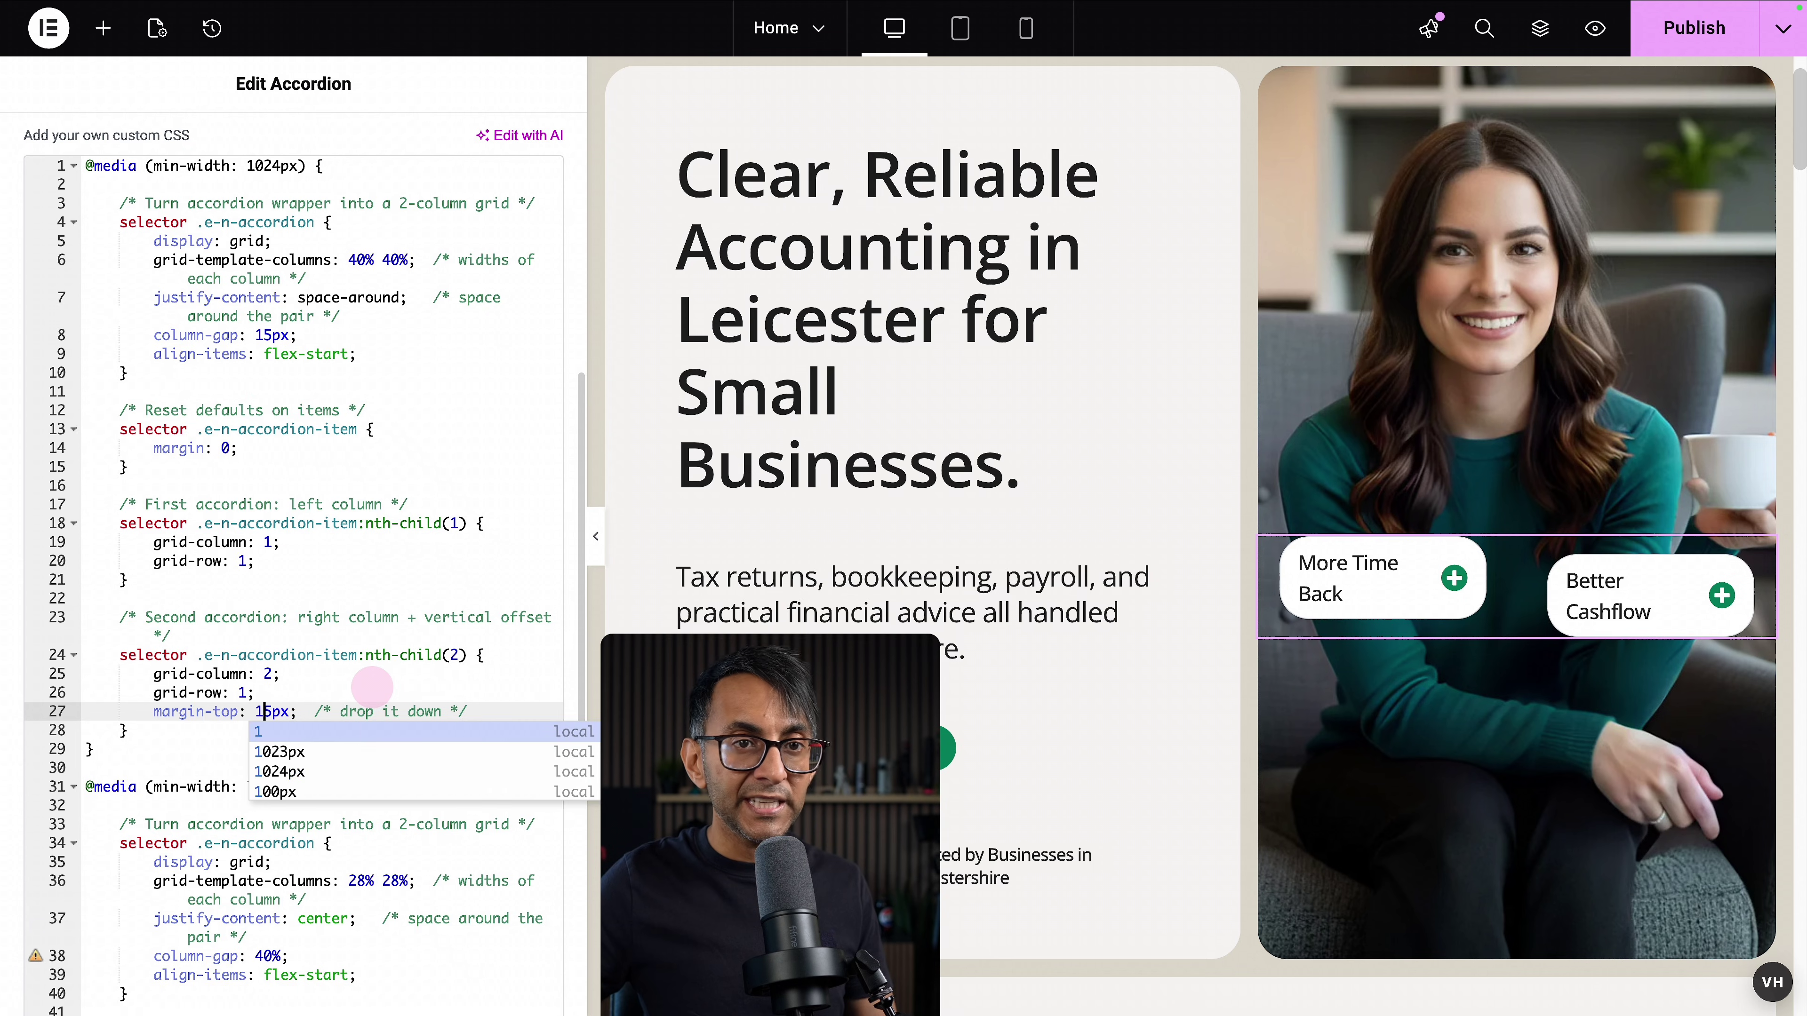
{"action": "key", "text": "BackSpace"}
{"action": "type", "text": "9"}
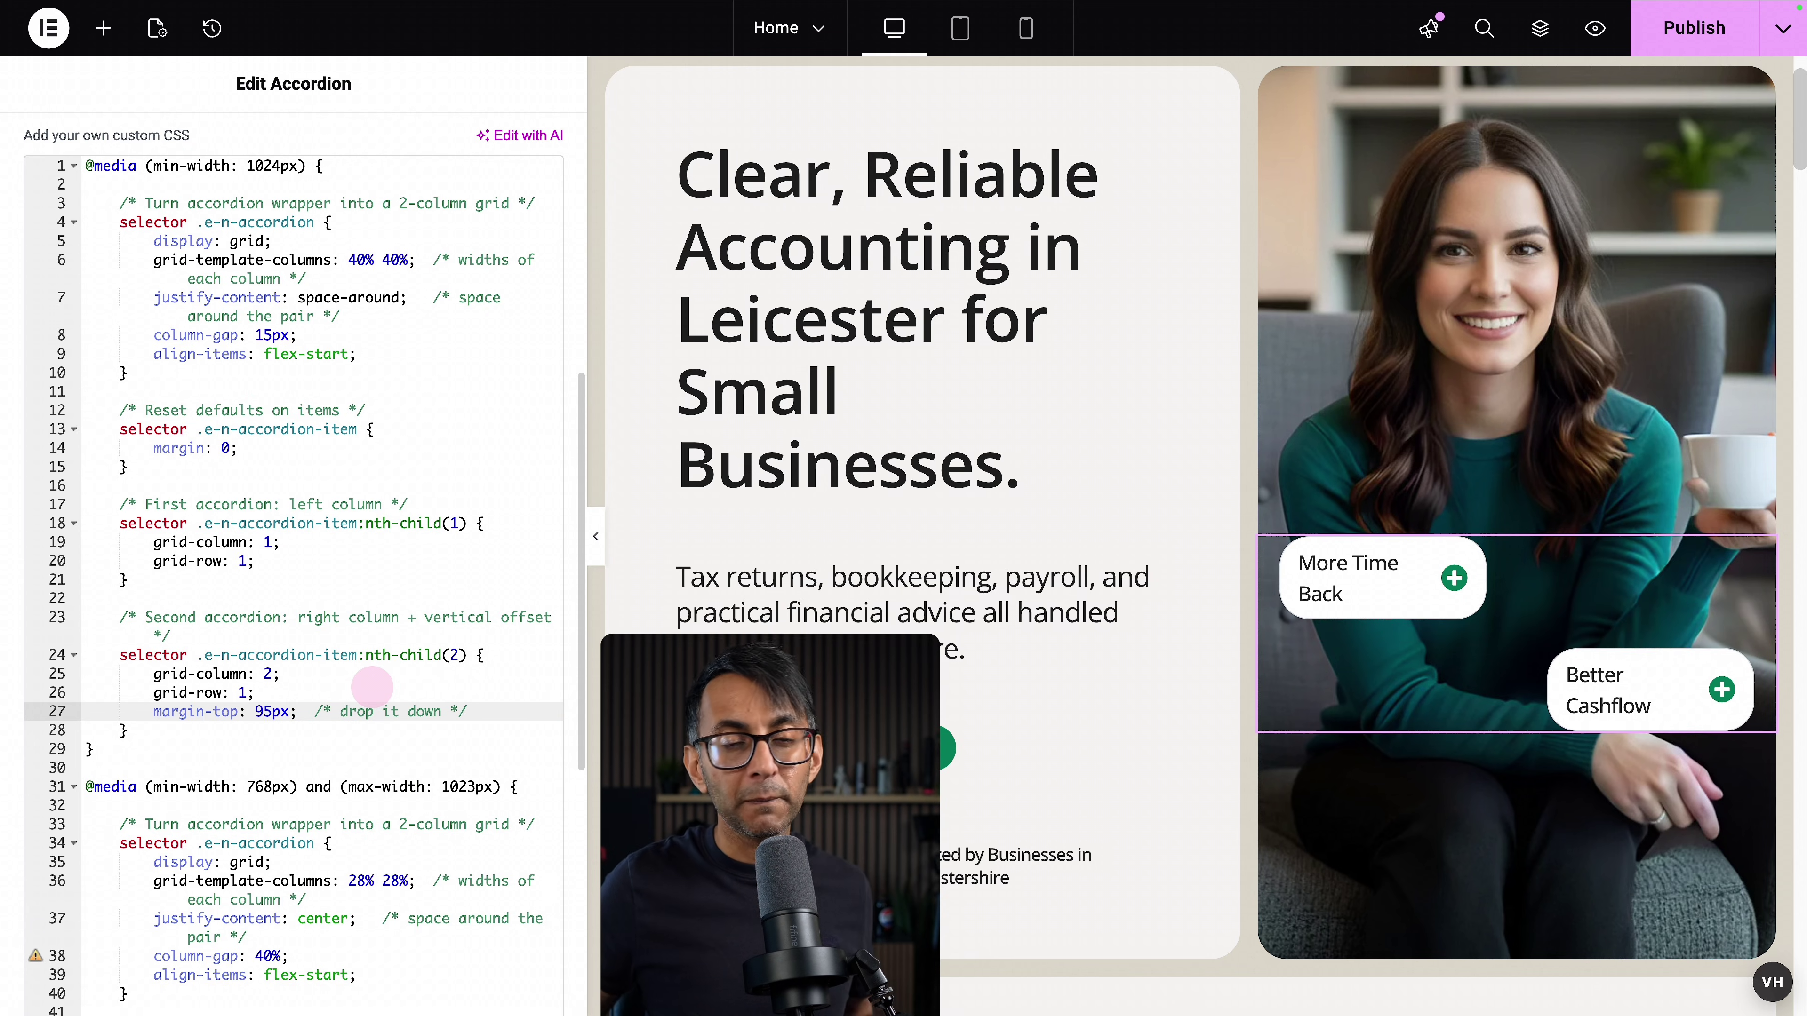
In Tablet Portrait view, expand and collapse More Time Back and then Better Cashflow.
{"action": "scroll", "coordinate": [375, 678], "scroll_direction": "down", "scroll_amount": 3}
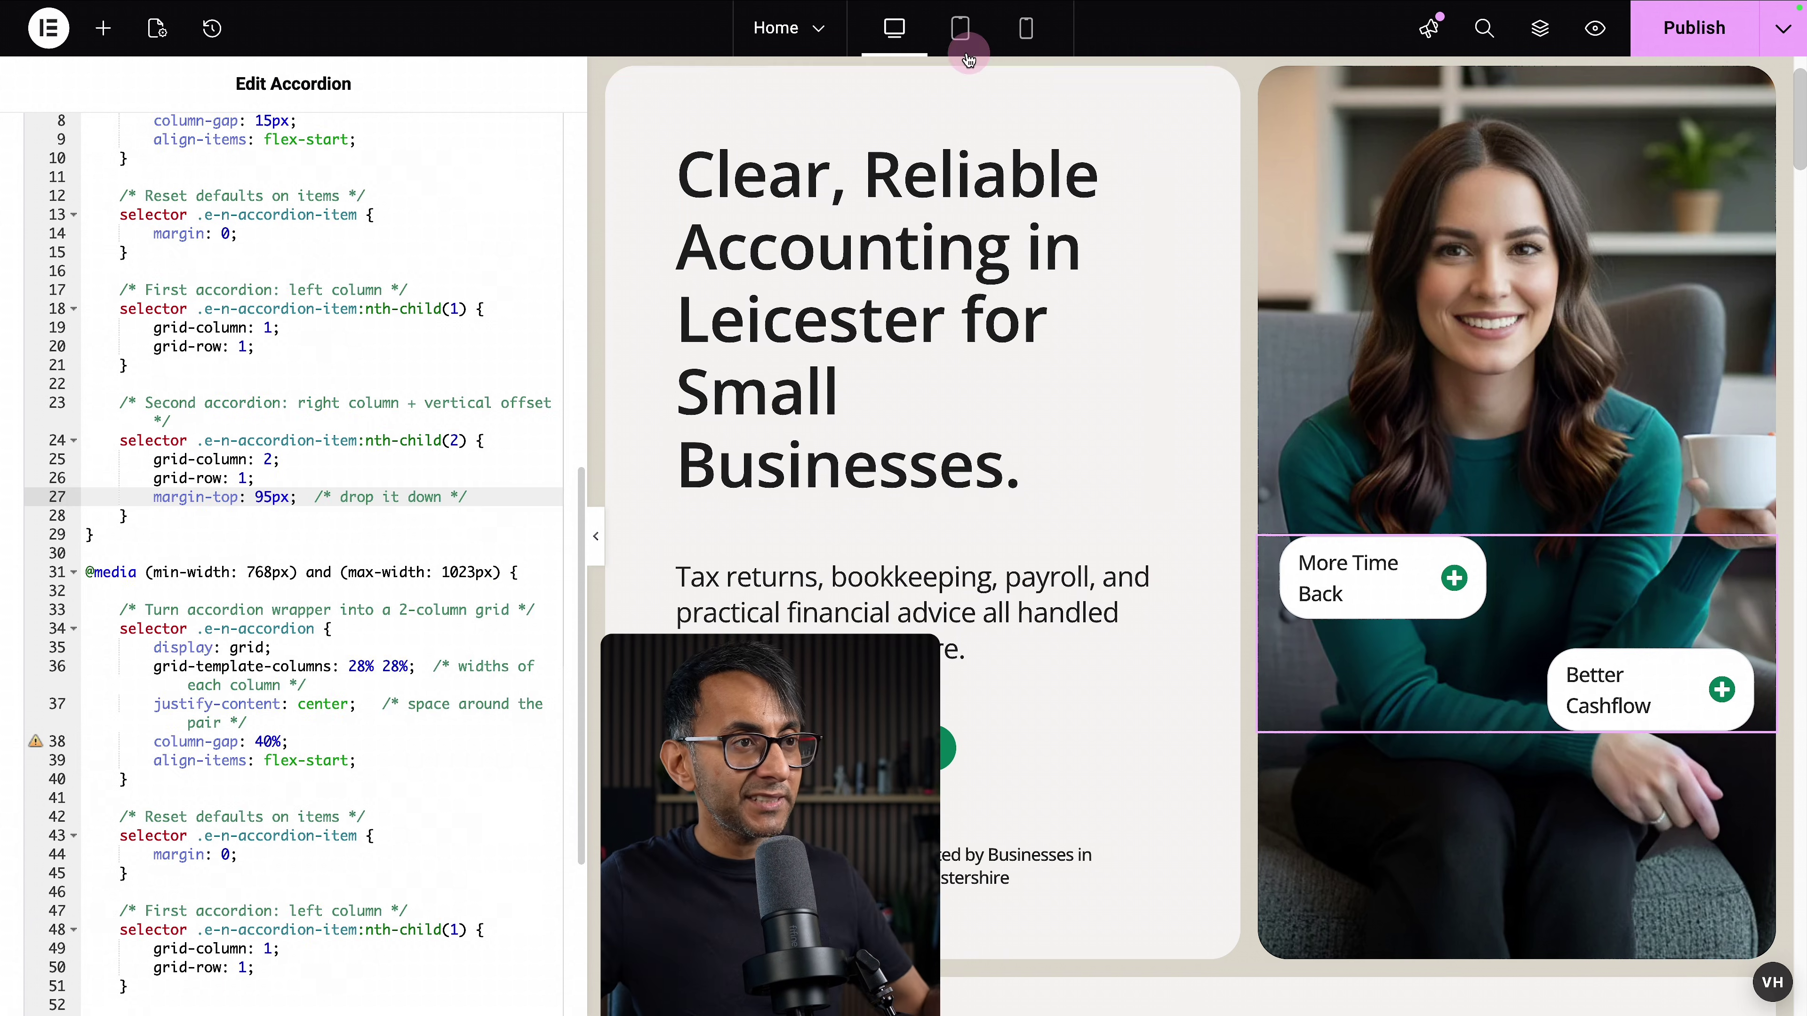
{"action": "left_click", "coordinate": [966, 37]}
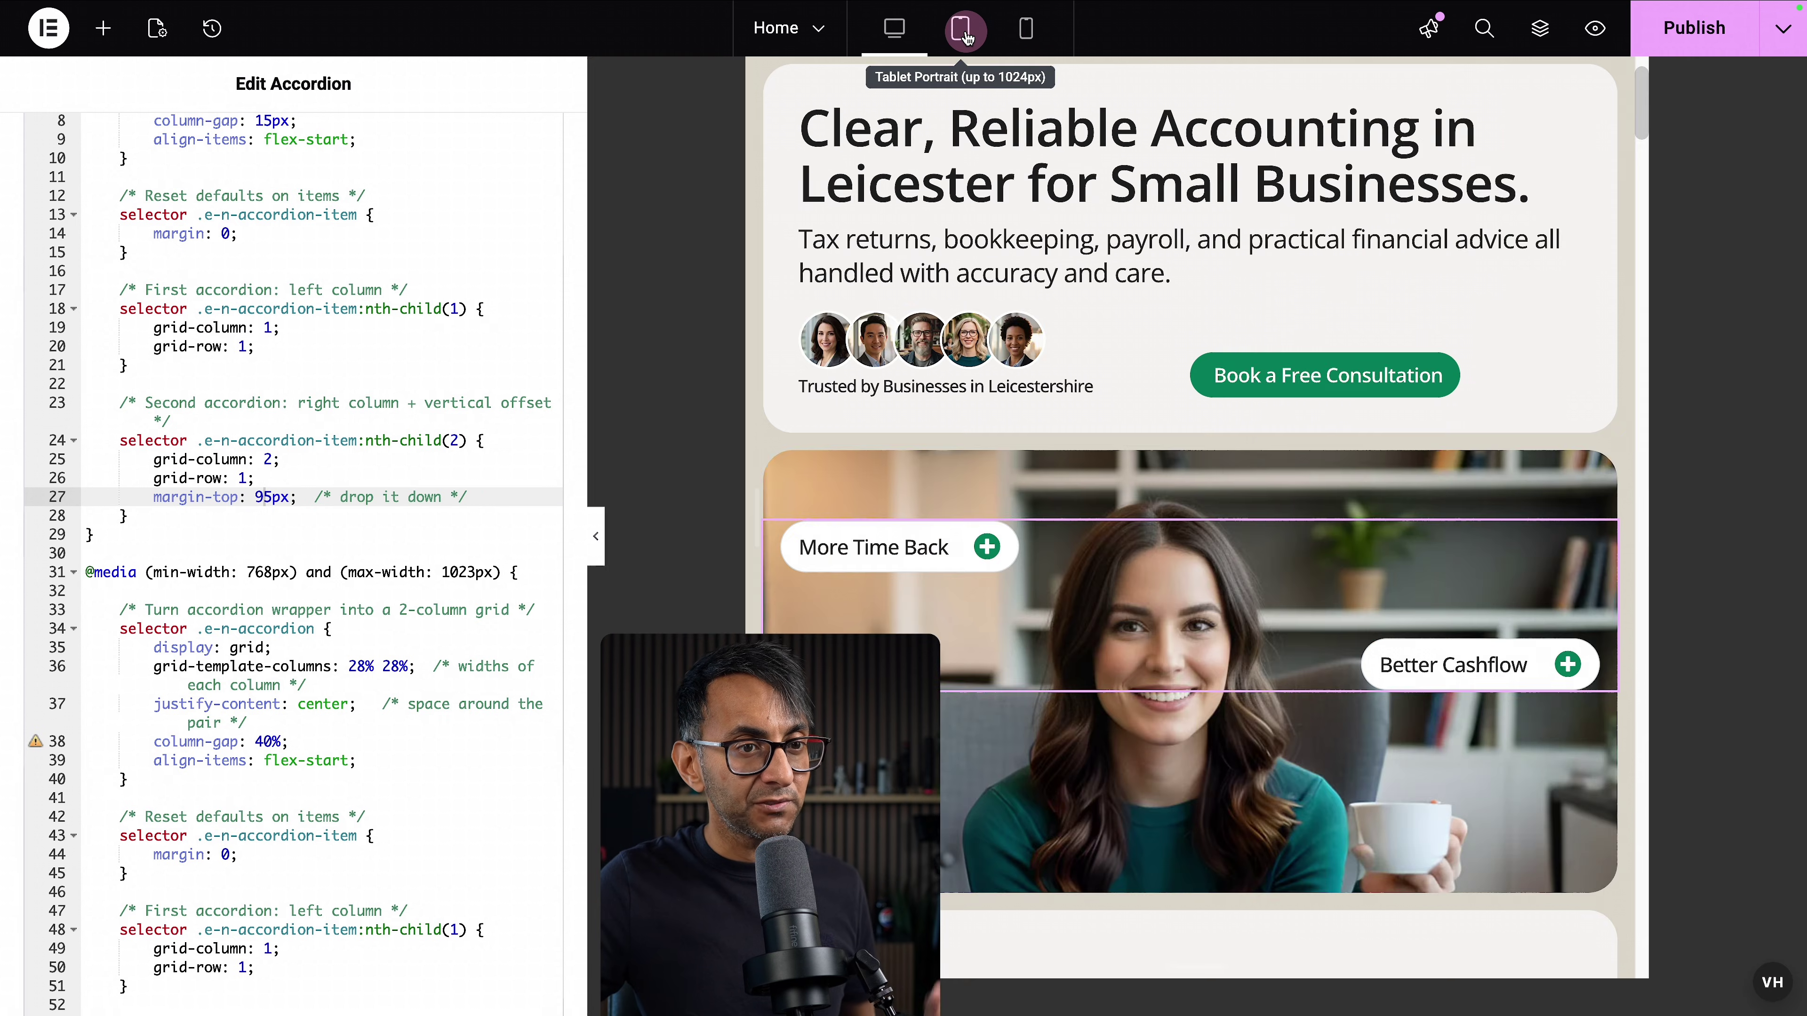
{"action": "scroll", "coordinate": [425, 520], "scroll_direction": "down", "scroll_amount": 3}
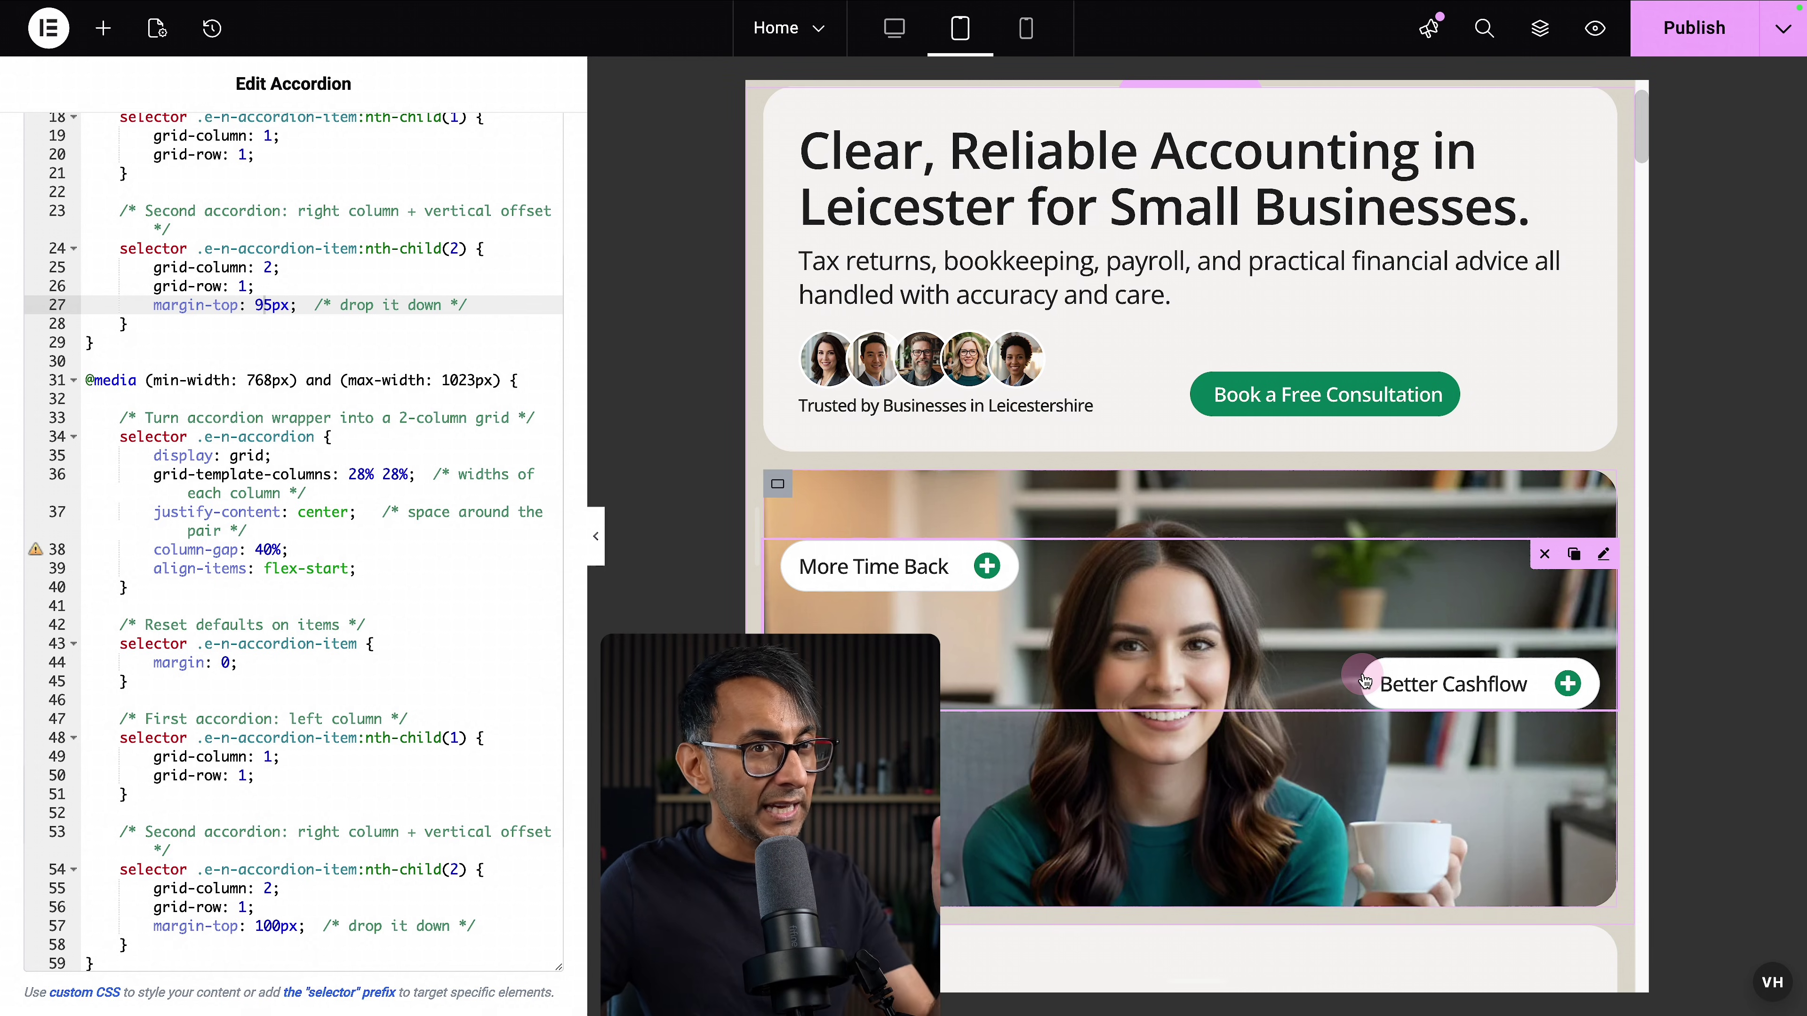
{"action": "left_click", "coordinate": [872, 579]}
{"action": "left_click", "coordinate": [871, 579]}
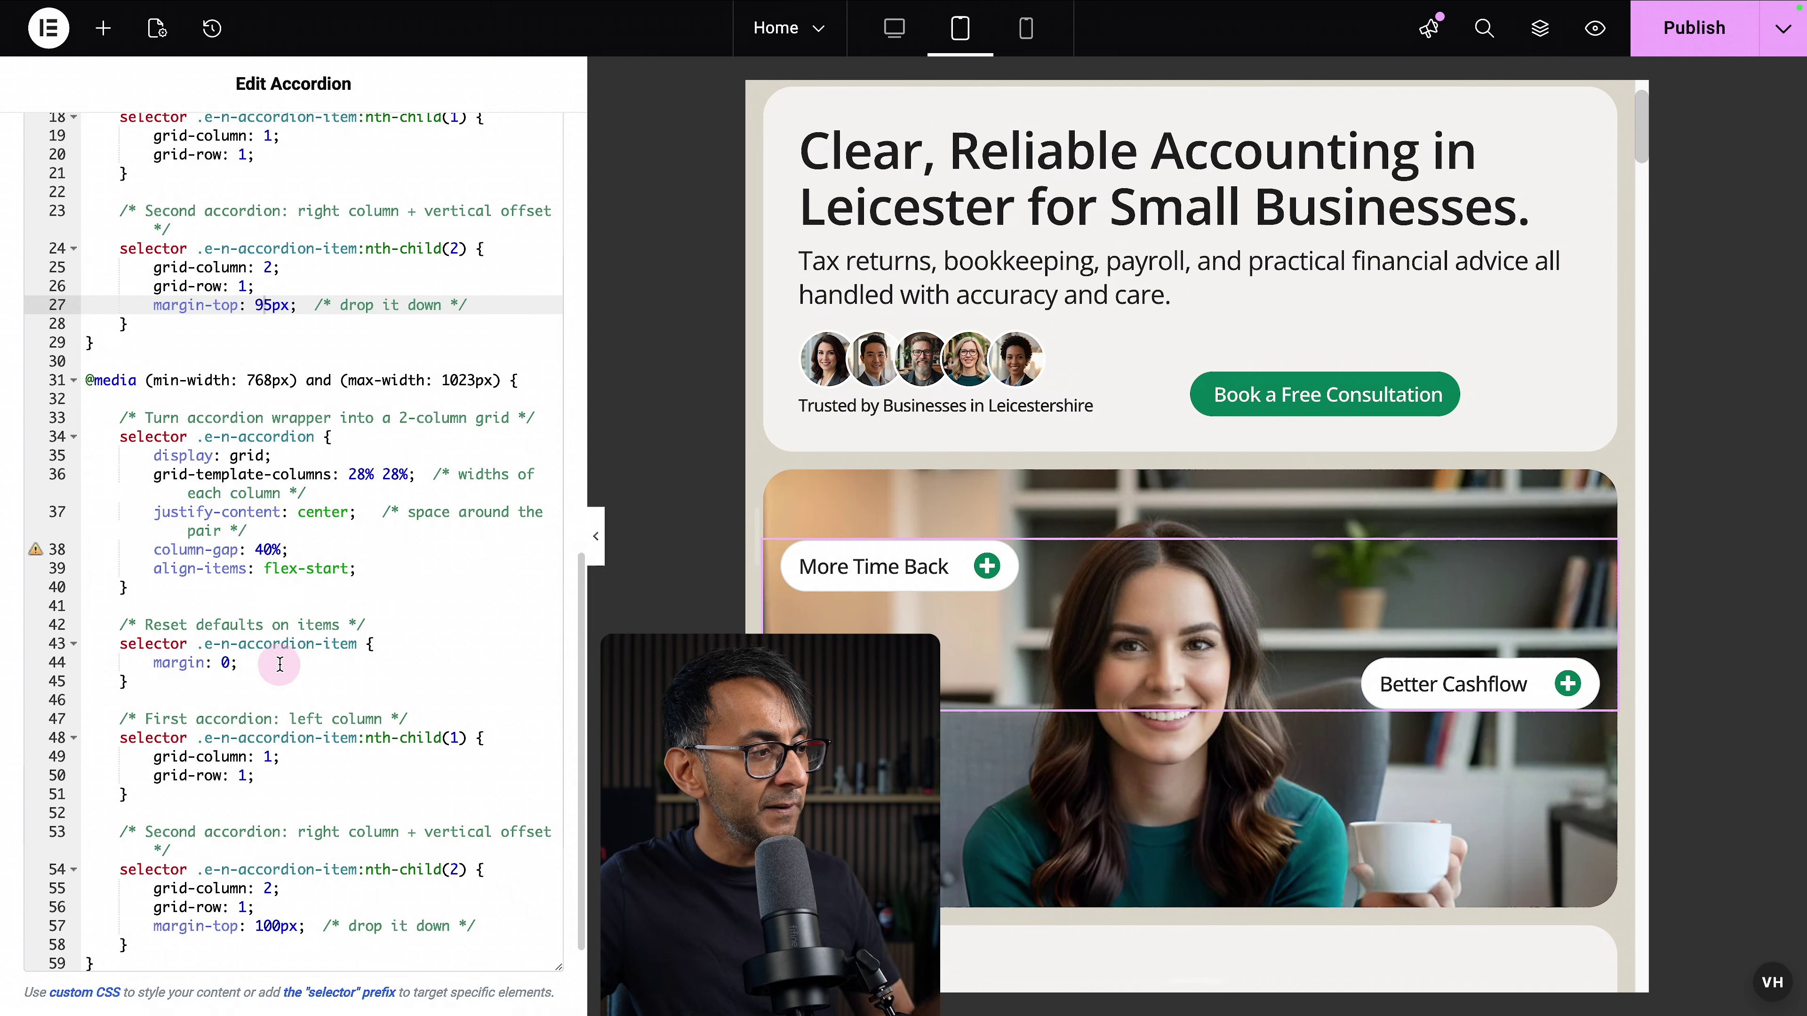
{"action": "scroll", "coordinate": [279, 663], "scroll_direction": "down", "scroll_amount": 3}
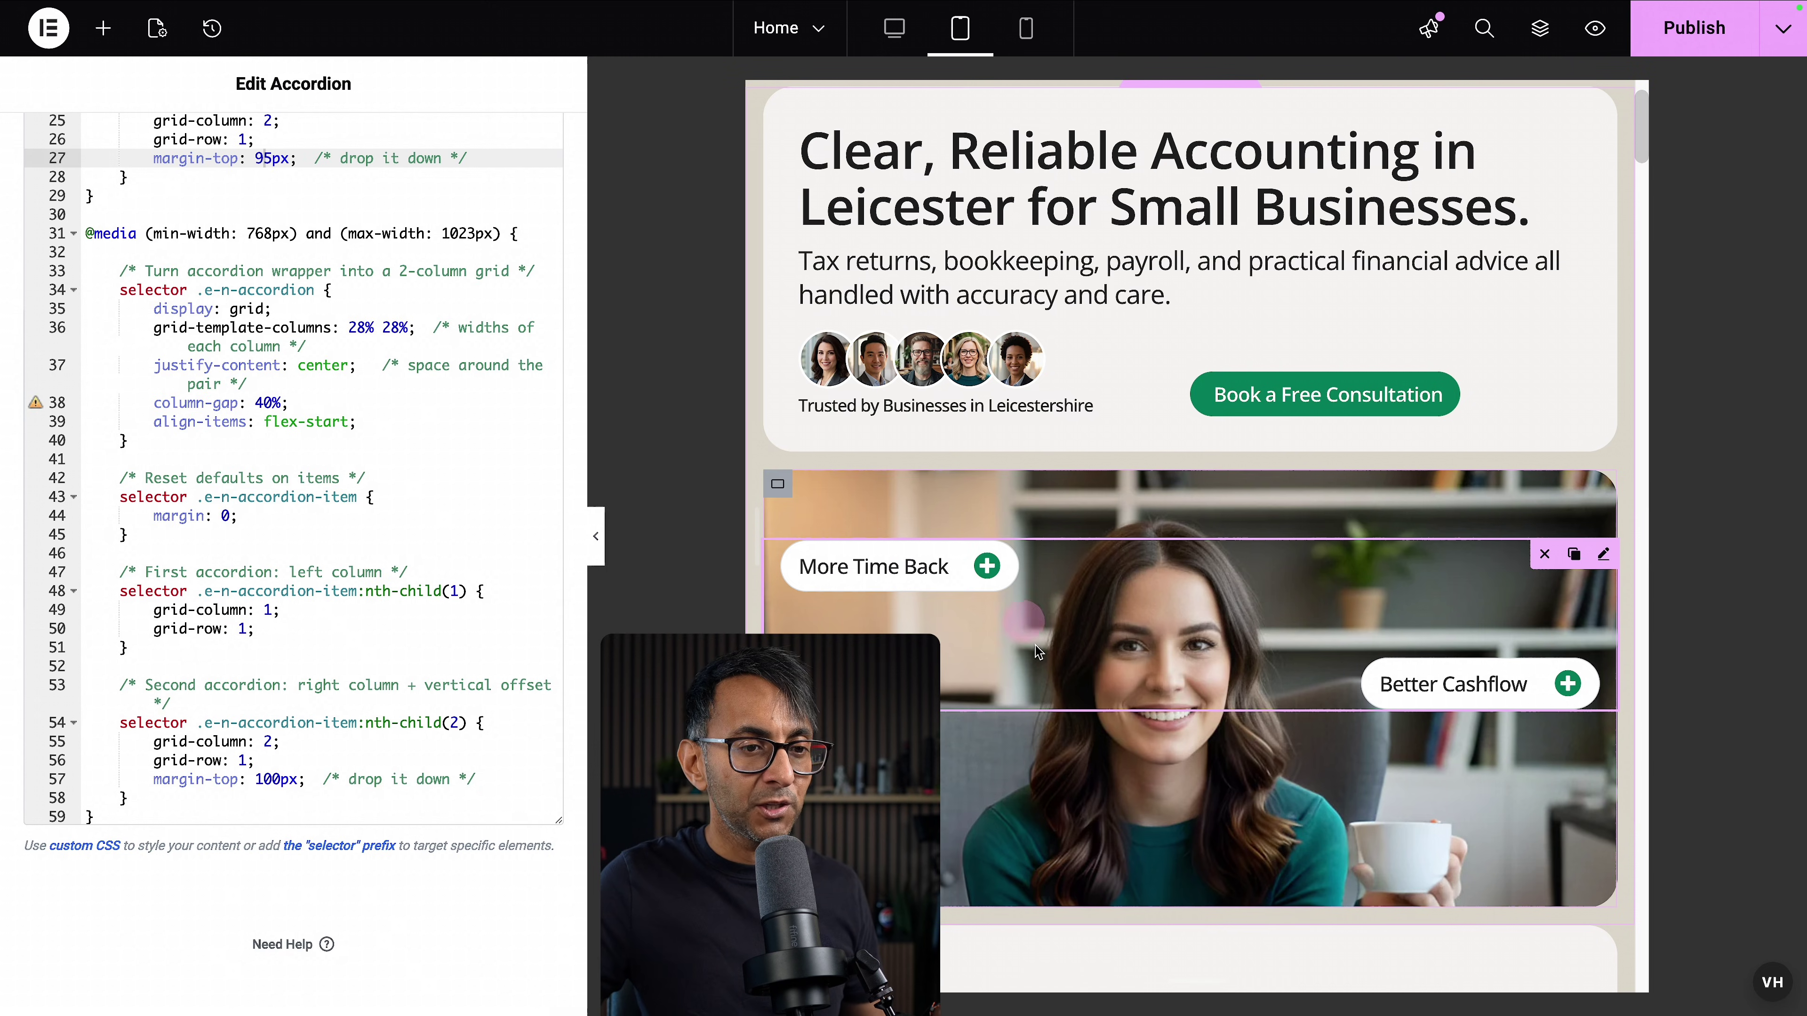
{"action": "left_click", "coordinate": [1446, 694]}
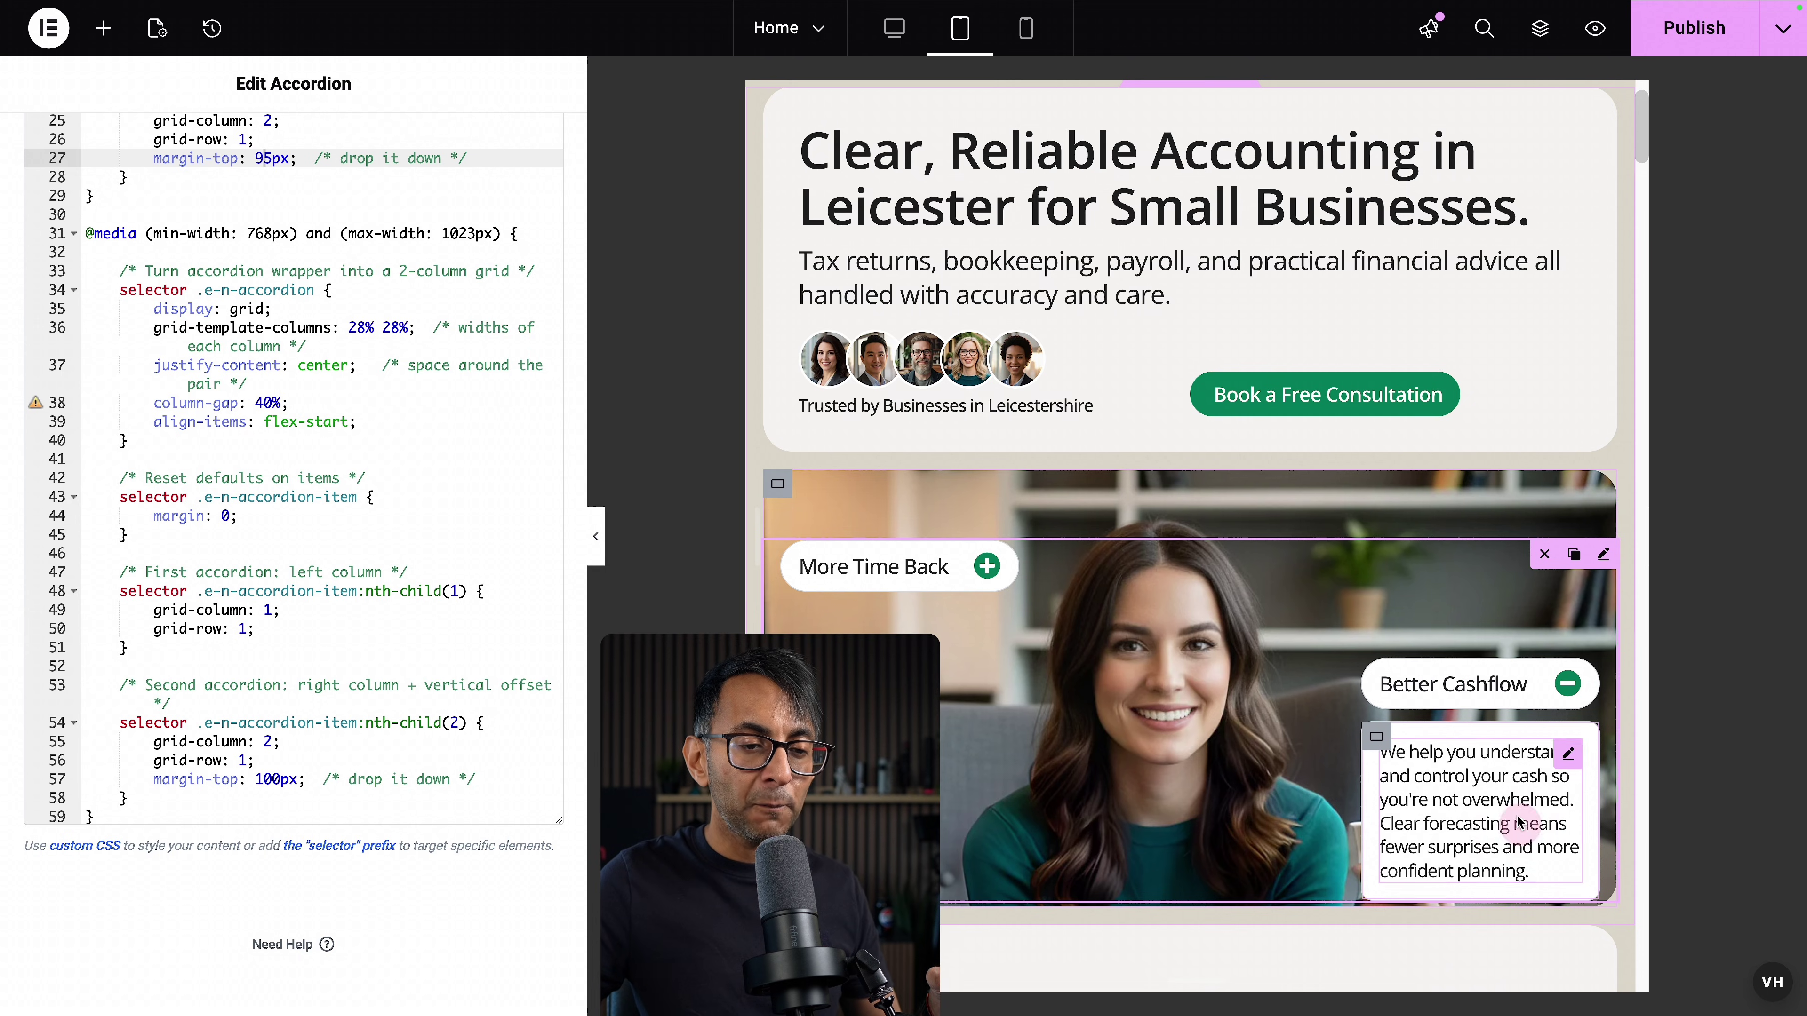
{"action": "left_click", "coordinate": [1451, 697]}
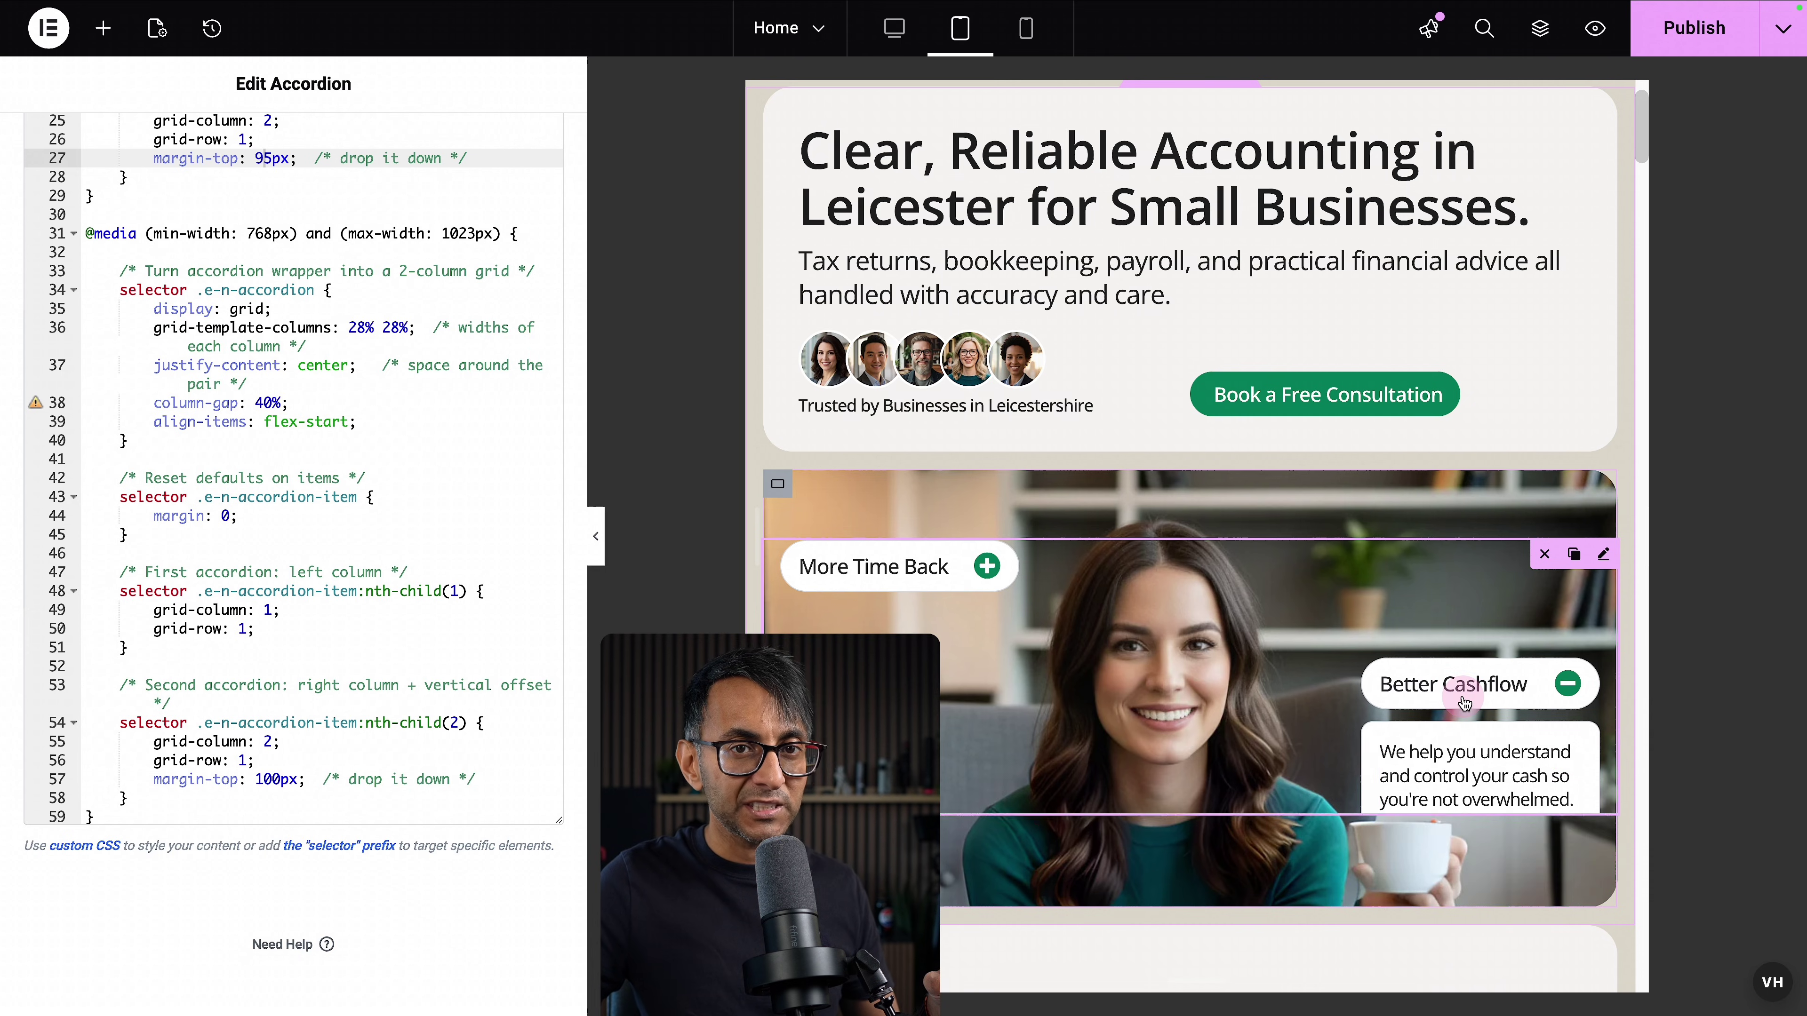
Review the 768–1023px media query: 28% 28% columns, 40% gap, 100px drop.
{"action": "left_click", "coordinate": [384, 517]}
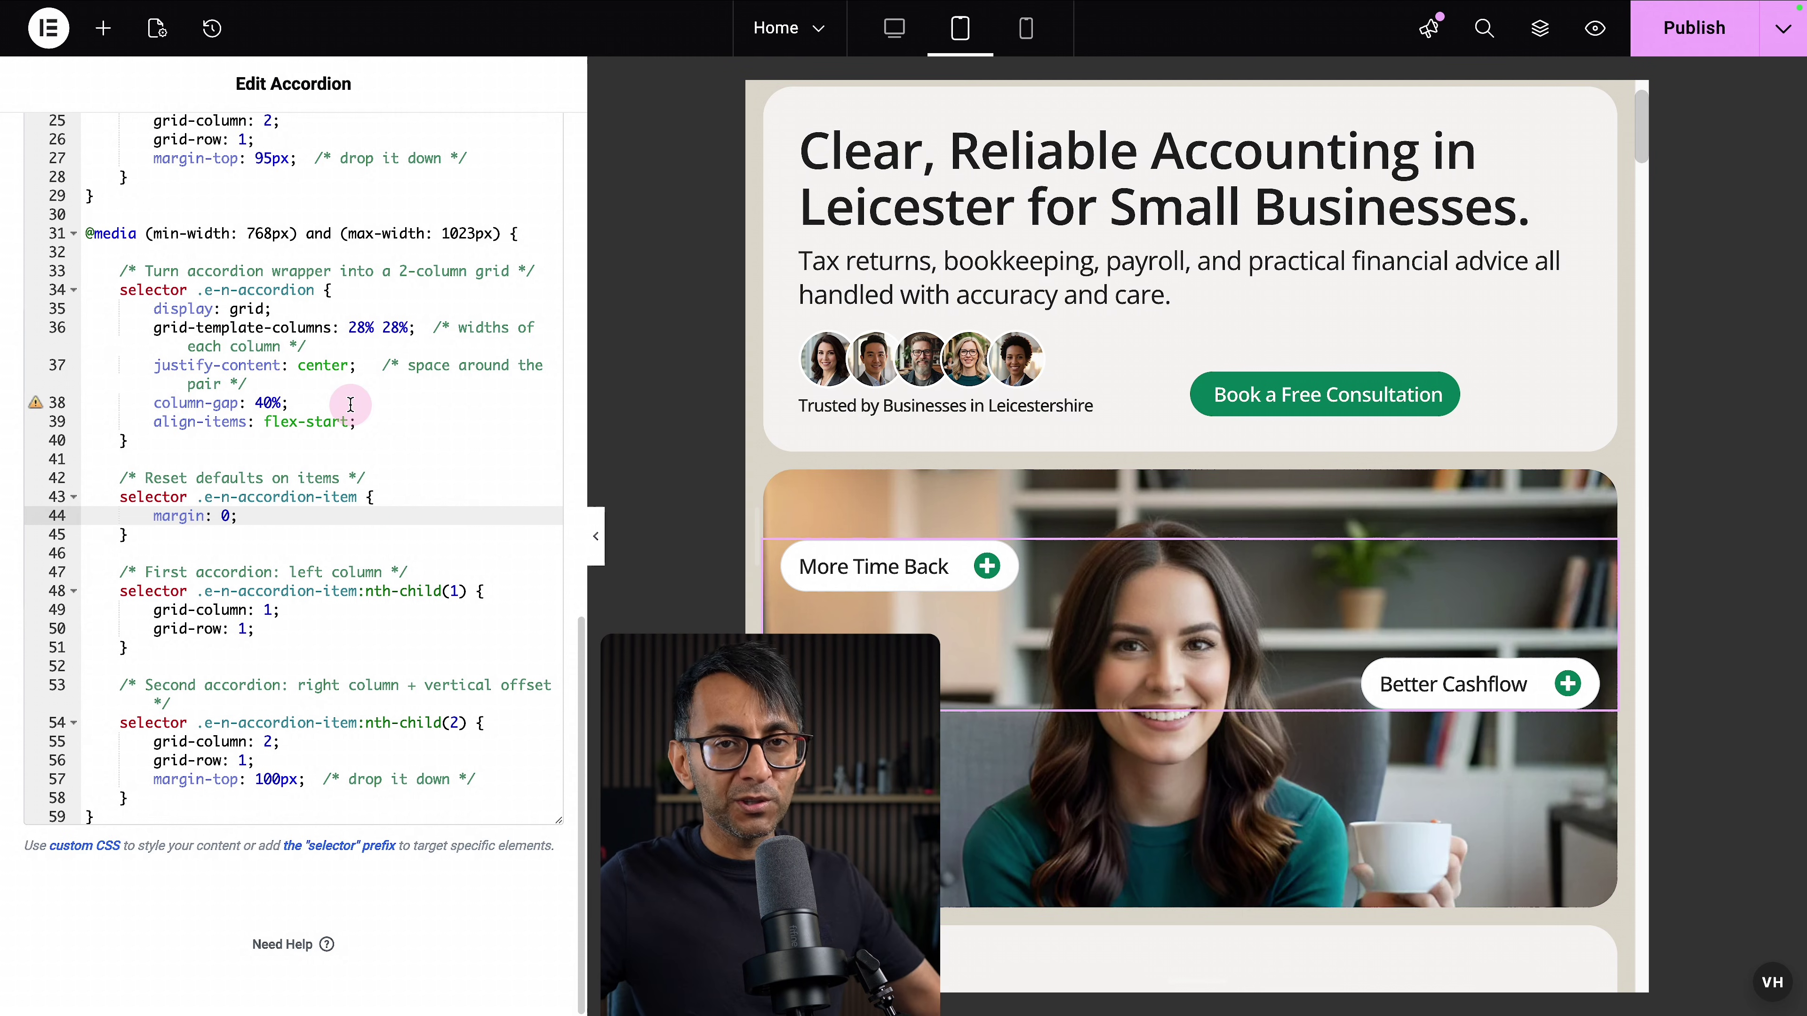
{"action": "left_click", "coordinate": [414, 426]}
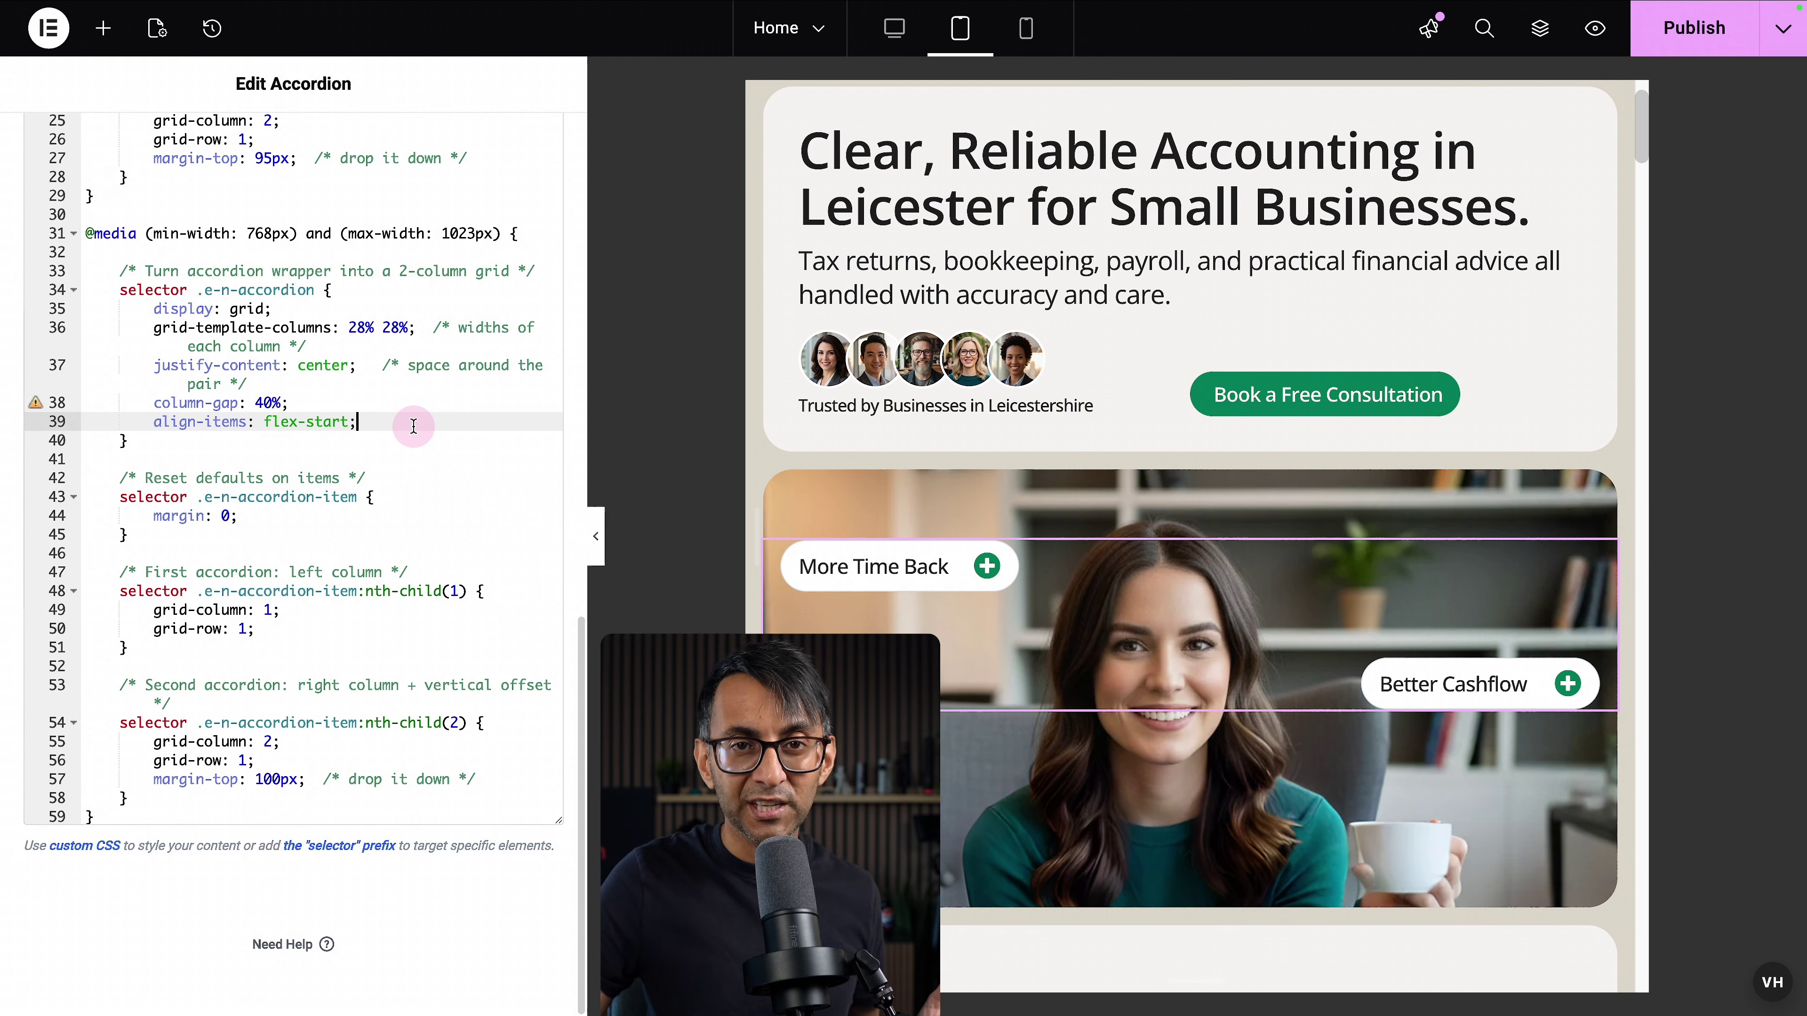
{"action": "scroll", "coordinate": [392, 448], "scroll_direction": "up", "scroll_amount": 5}
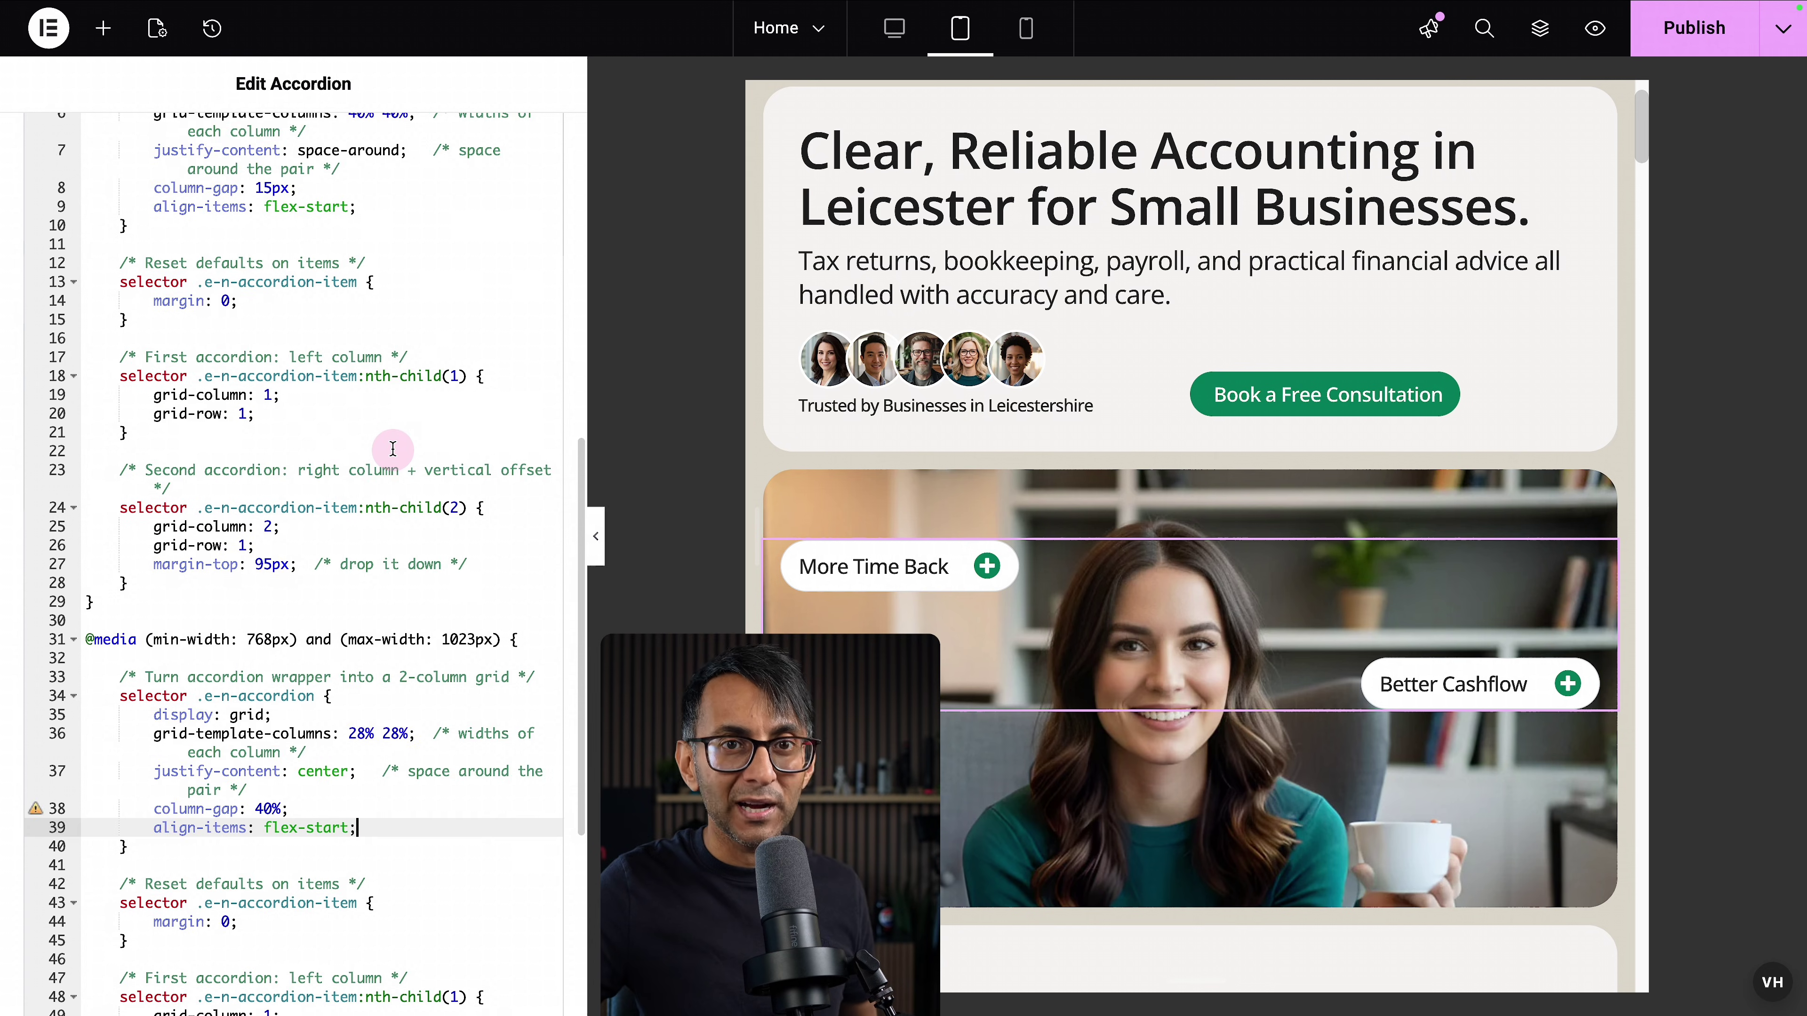
In the full-width desktop preview, expand More Time Back and collapse it again.
{"action": "scroll", "coordinate": [393, 448], "scroll_direction": "up", "scroll_amount": 3}
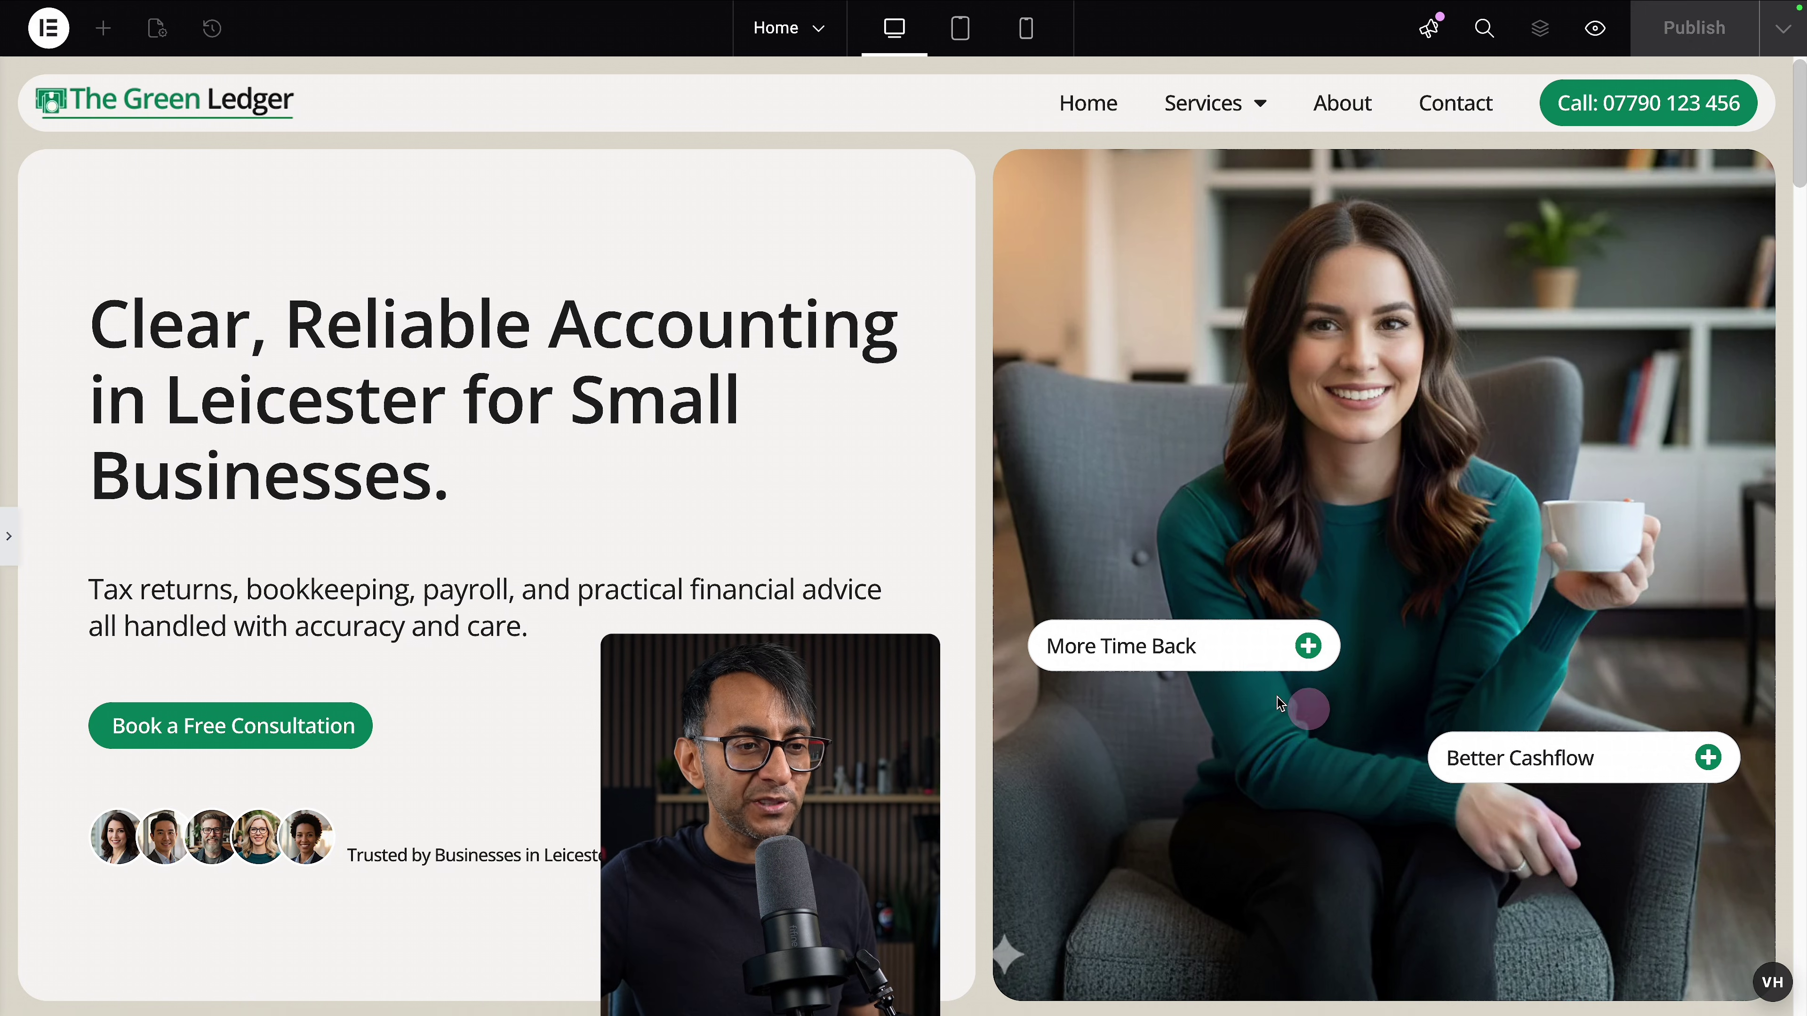
{"action": "left_click", "coordinate": [1216, 655]}
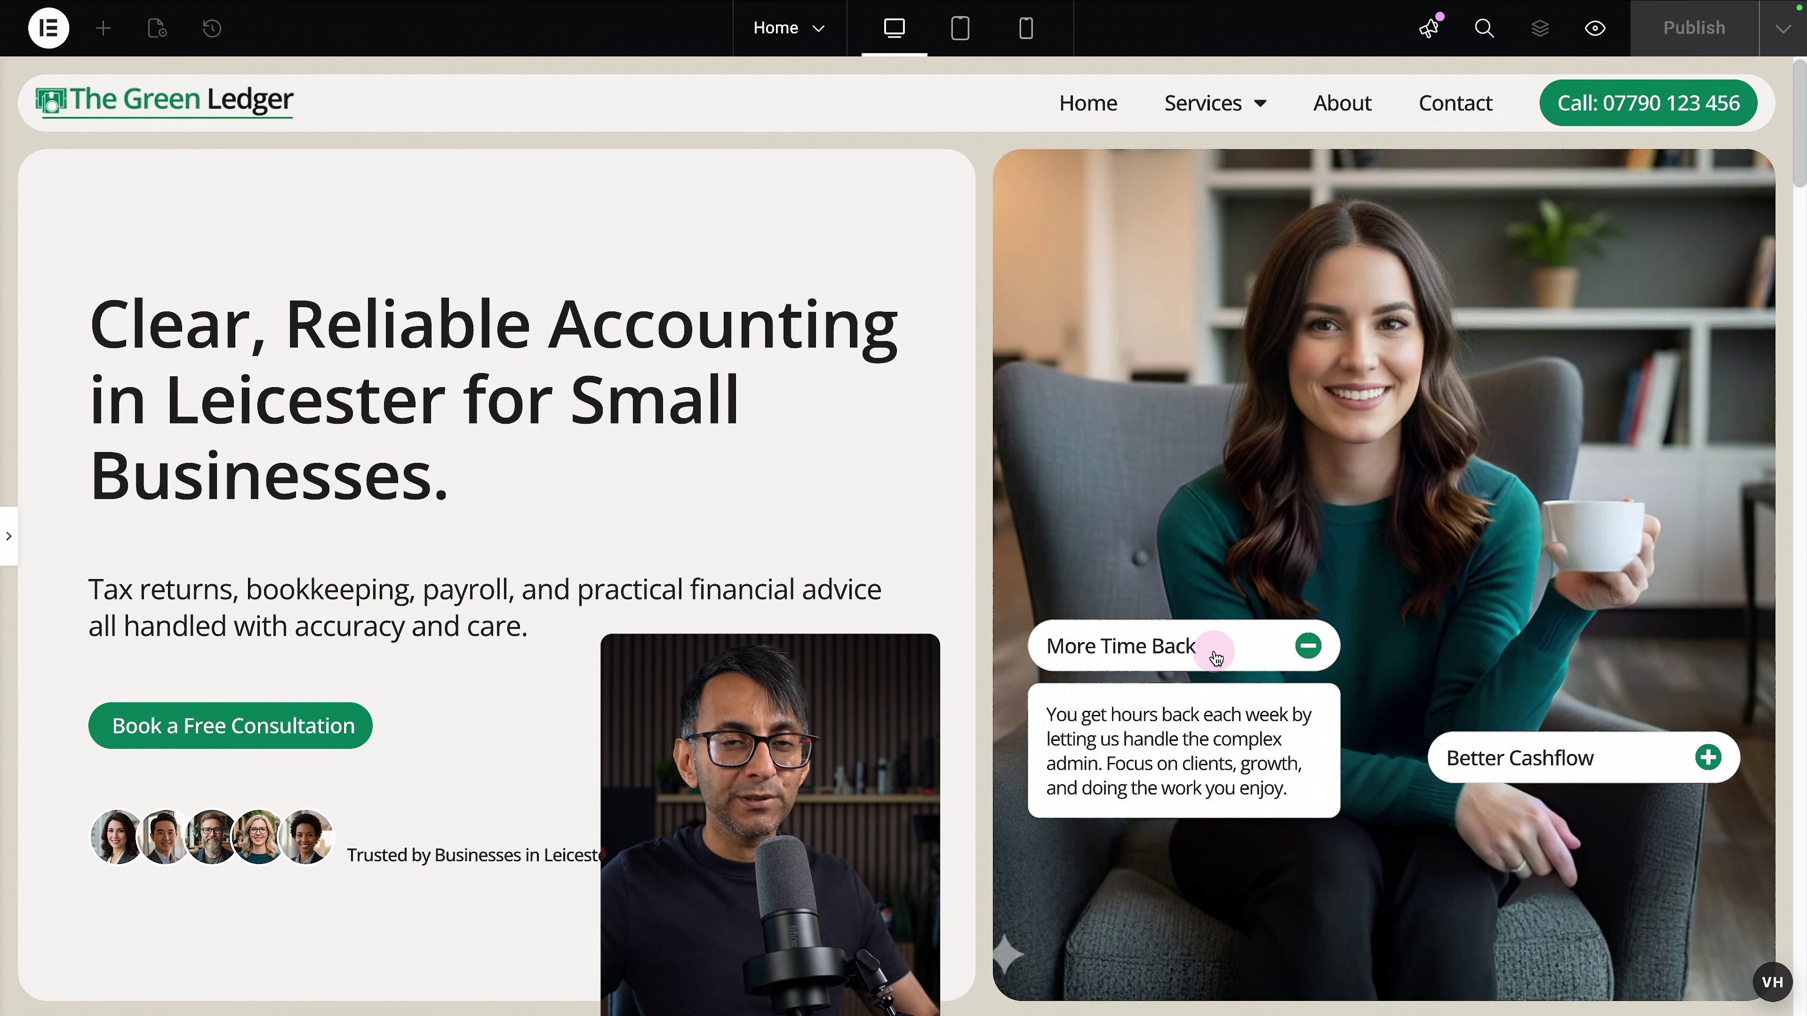
{"action": "left_click", "coordinate": [1216, 655]}
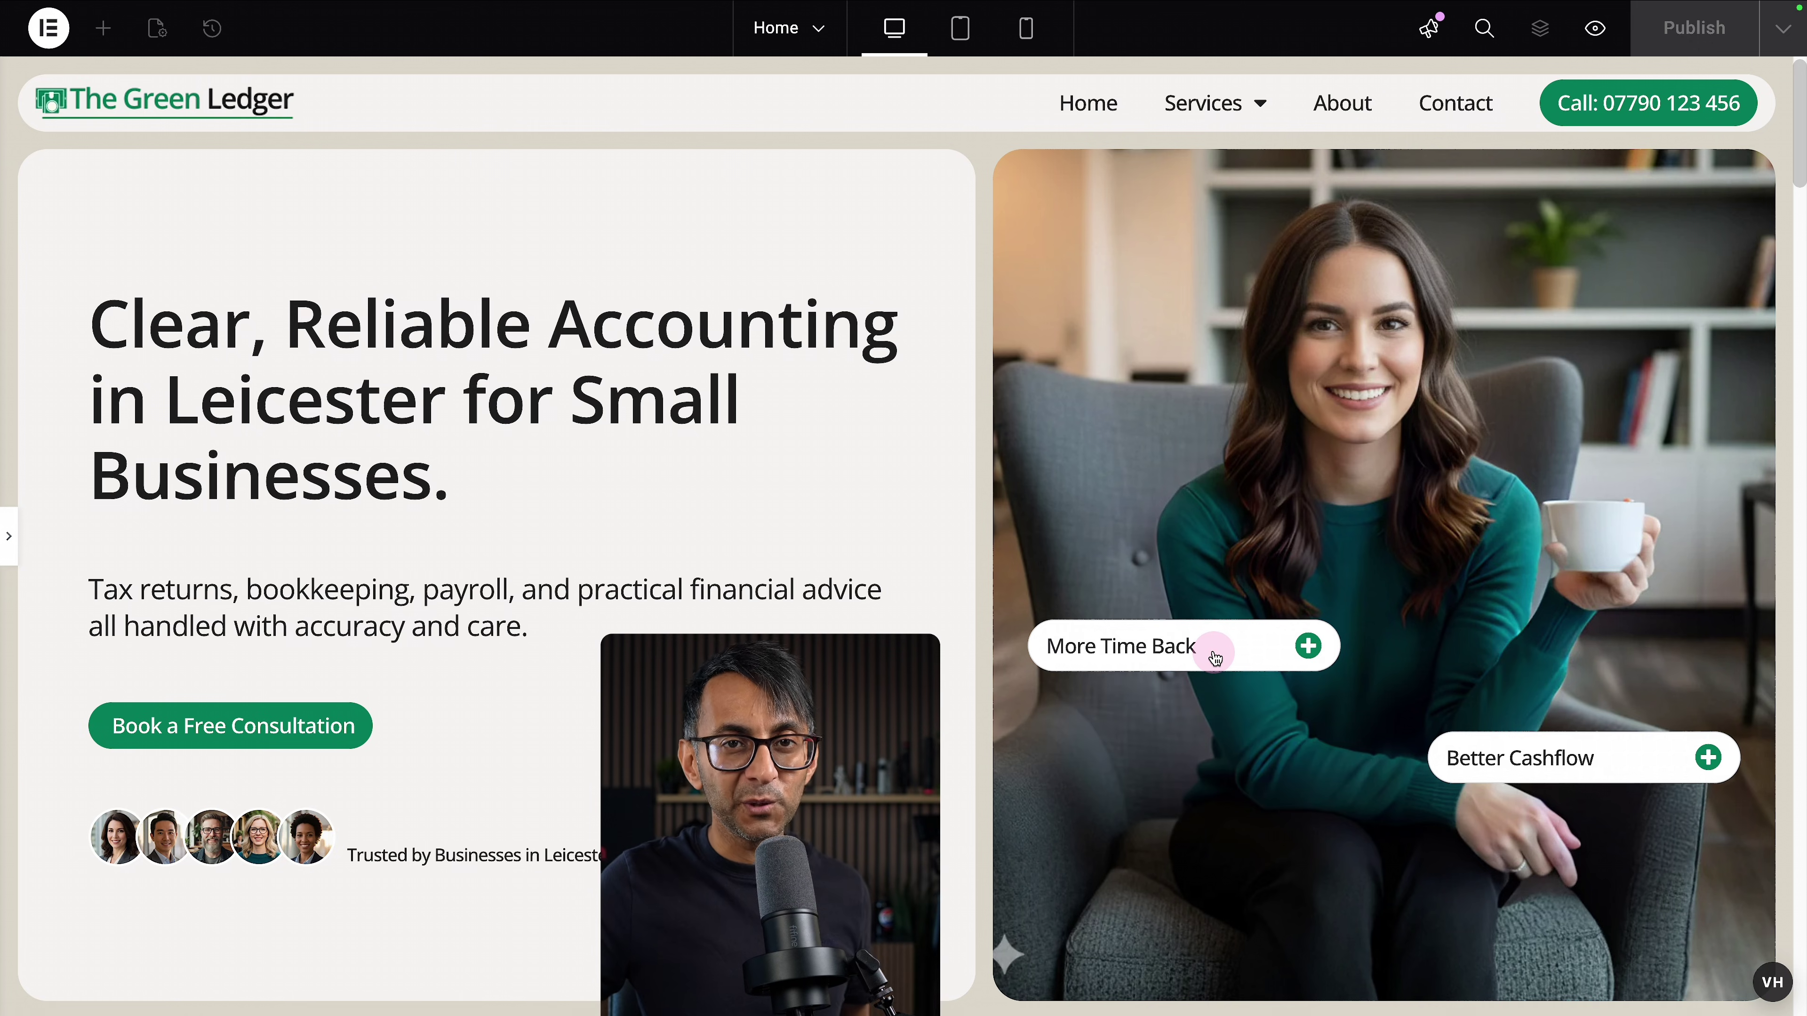